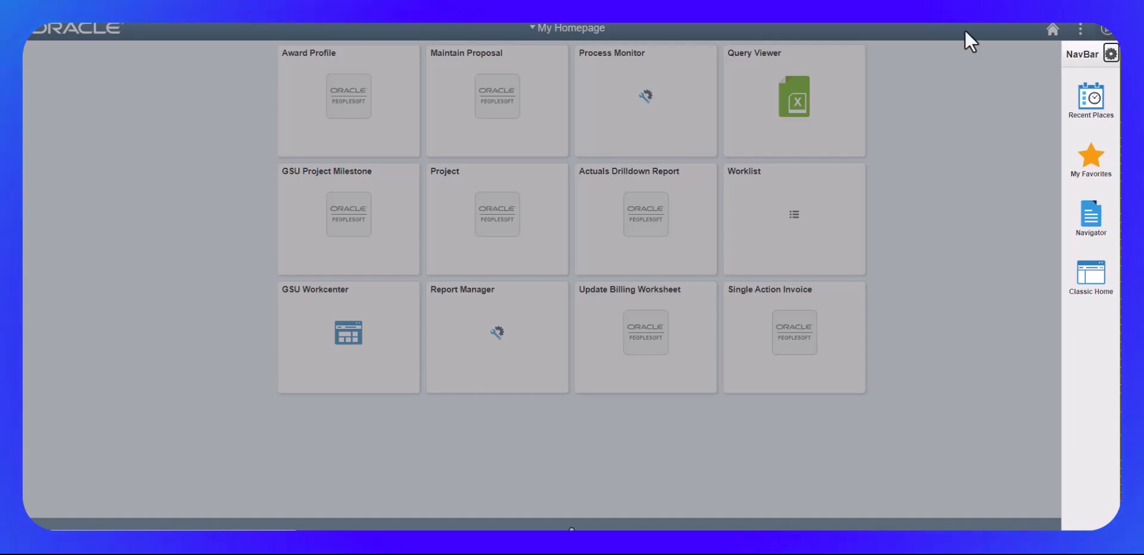
# Step: Open the Award Profile and look up the existing award with ID CON019452
pyautogui.click(325, 116)
pyautogui.click(332, 112)
pyautogui.click(186, 155)
pyautogui.write('con0')
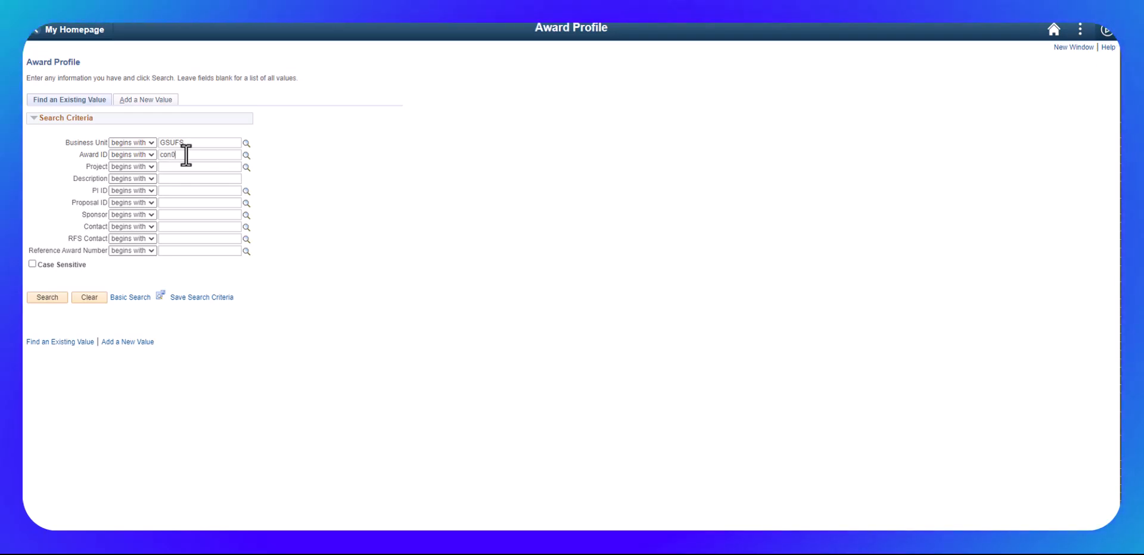
pyautogui.write('19452')
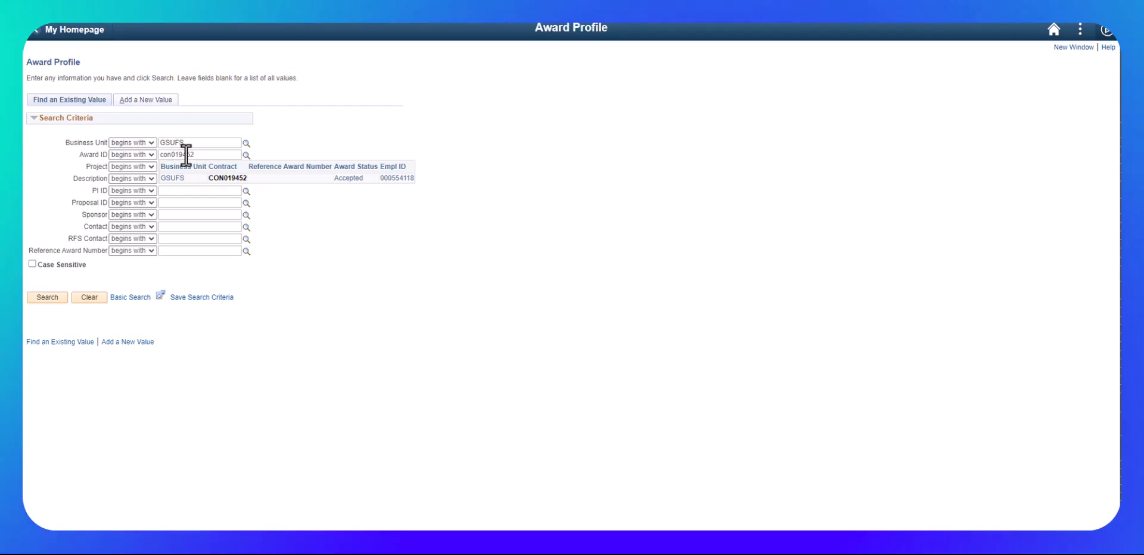
pyautogui.press('Return')
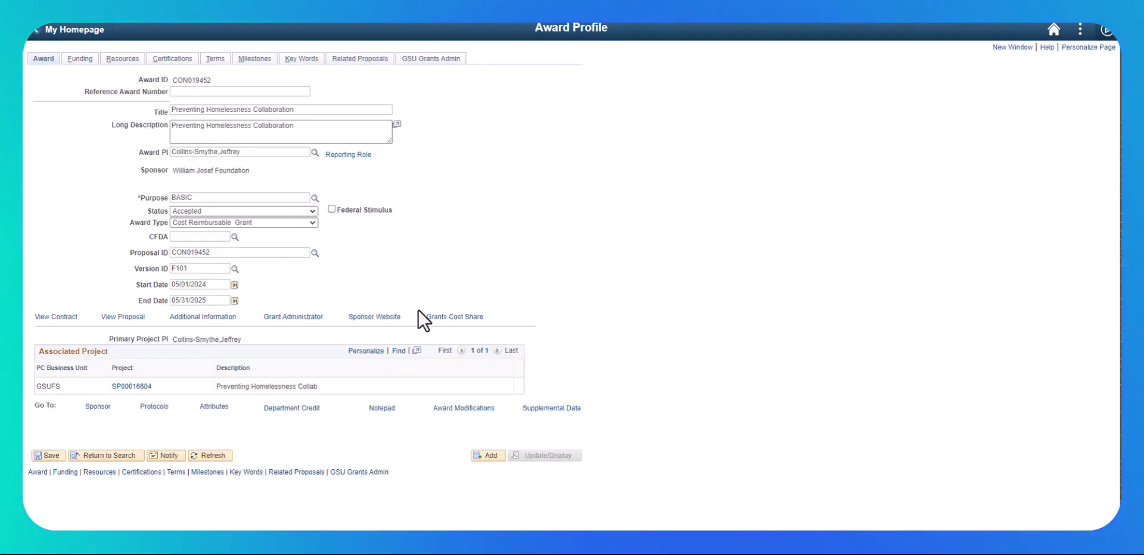
# Step: Set the award's Reference Award Number to CON019452 and save the award profile
pyautogui.click(246, 91)
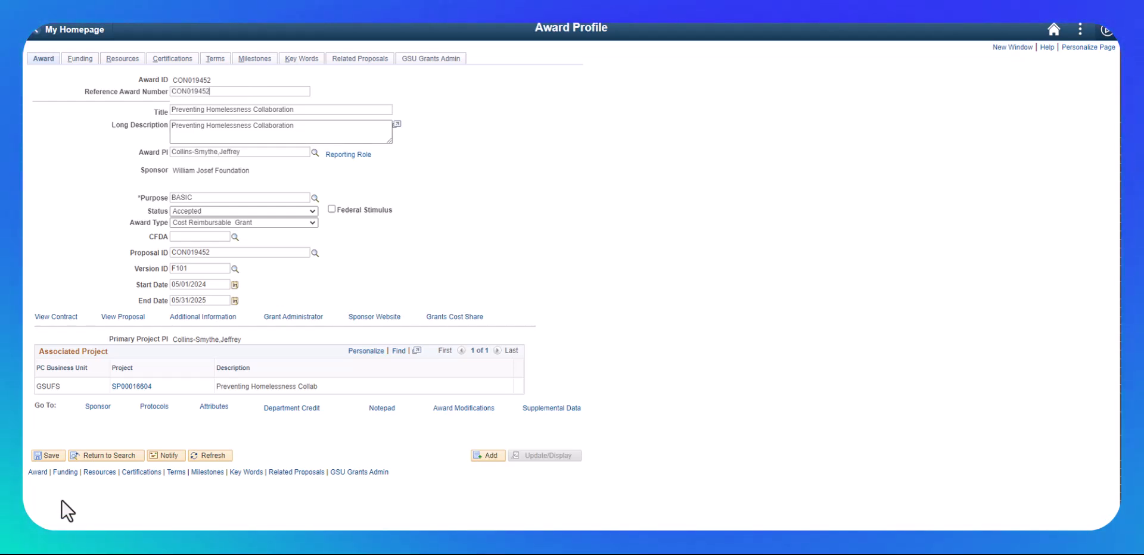
pyautogui.click(46, 455)
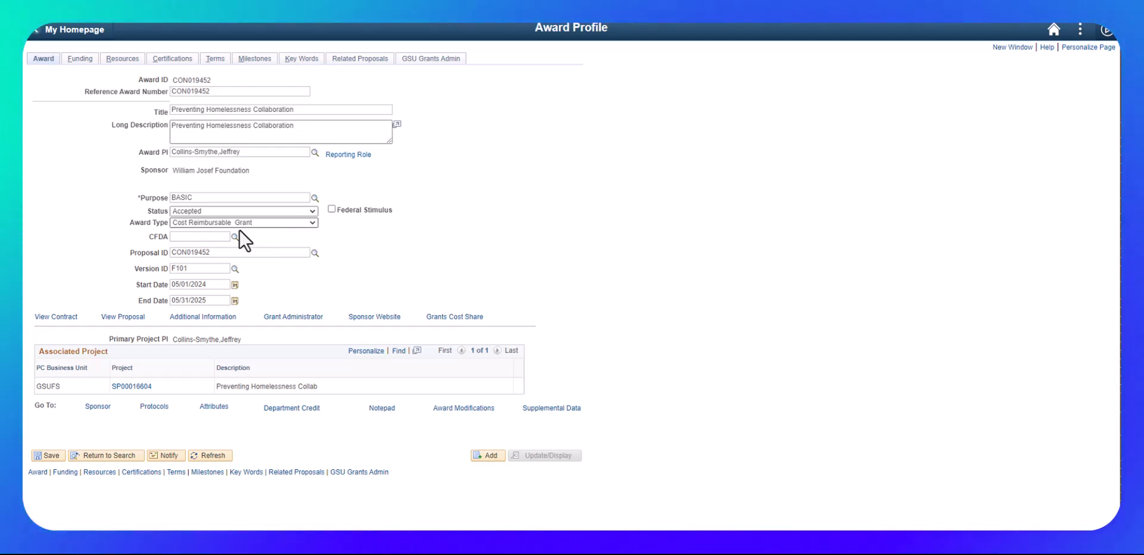
# Step: Review the available Award Type options and the Reporting Role details for the award
pyautogui.click(292, 224)
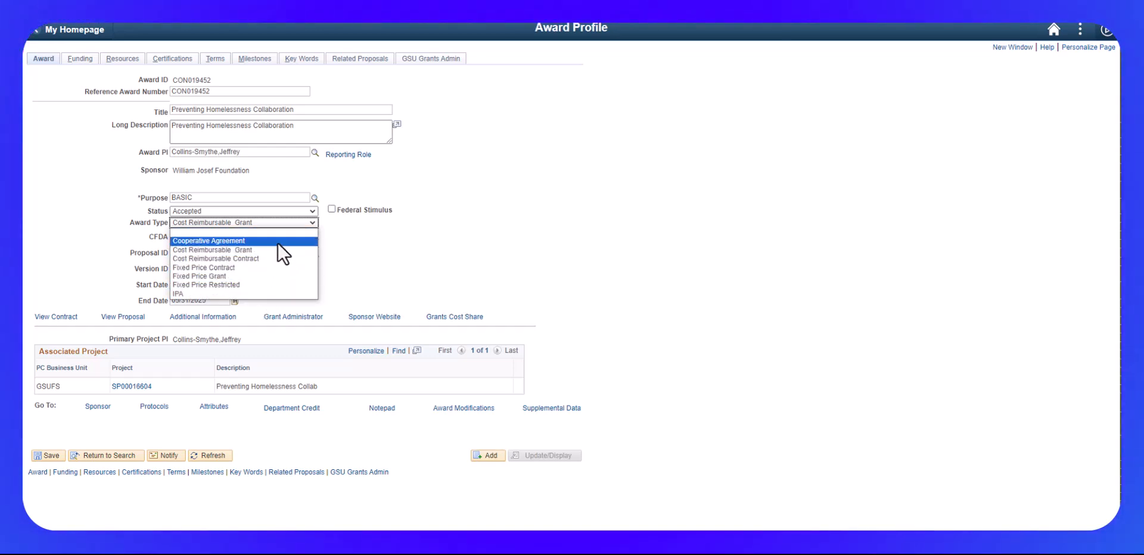
pyautogui.click(468, 241)
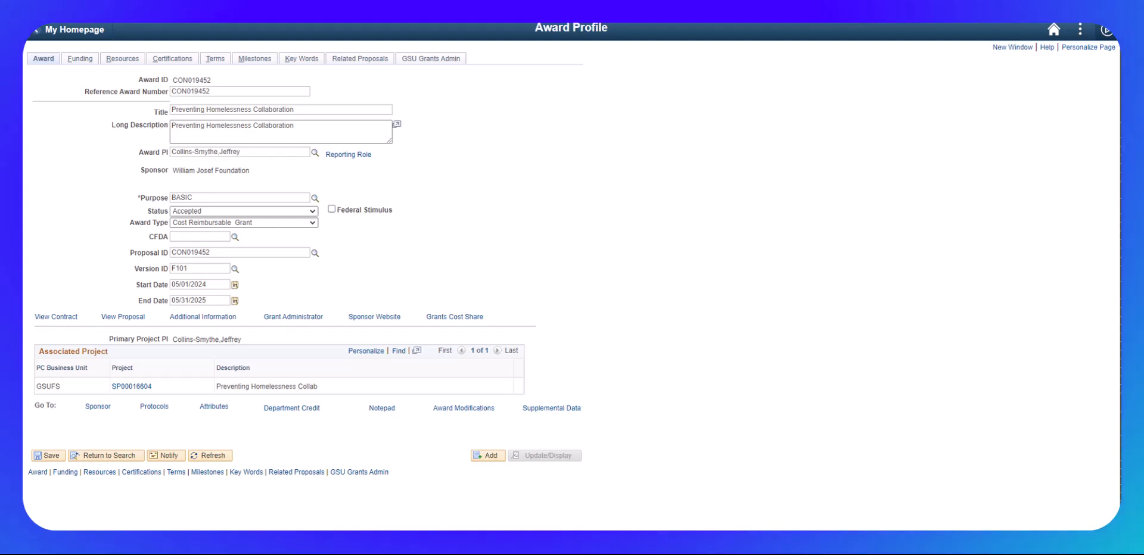
pyautogui.click(348, 155)
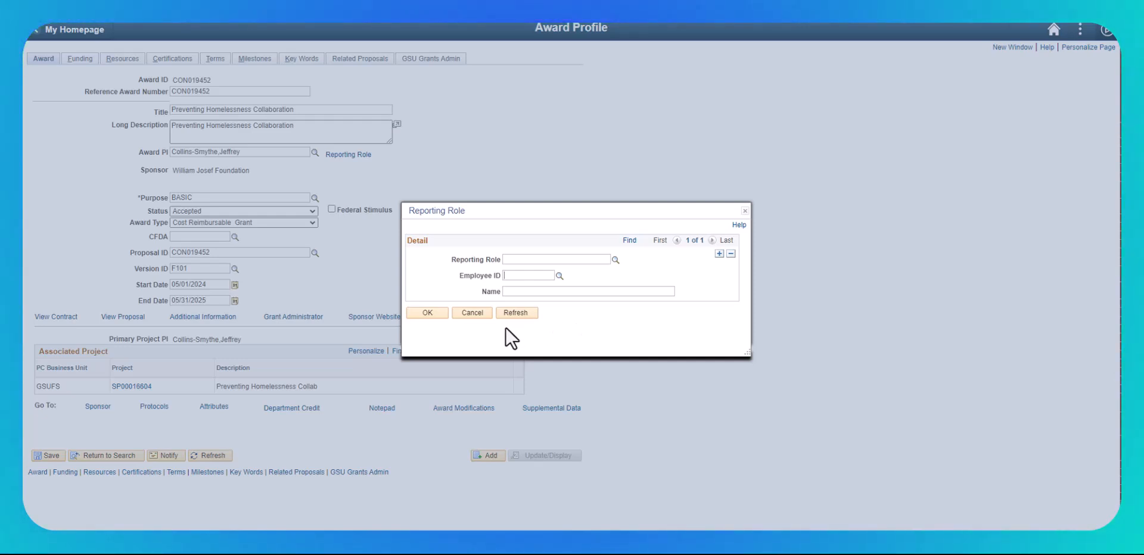
pyautogui.click(420, 313)
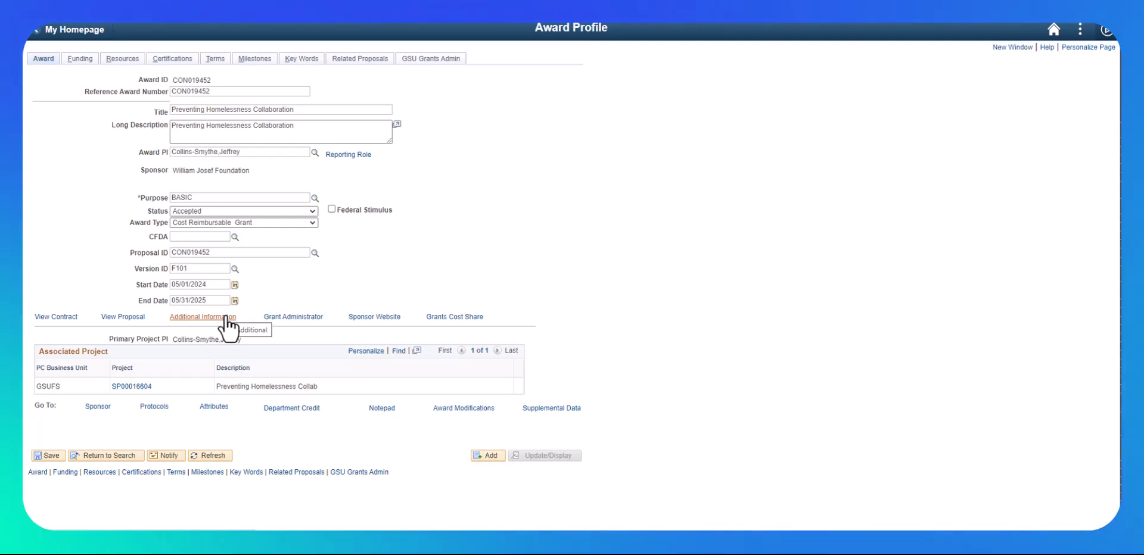
pyautogui.click(198, 316)
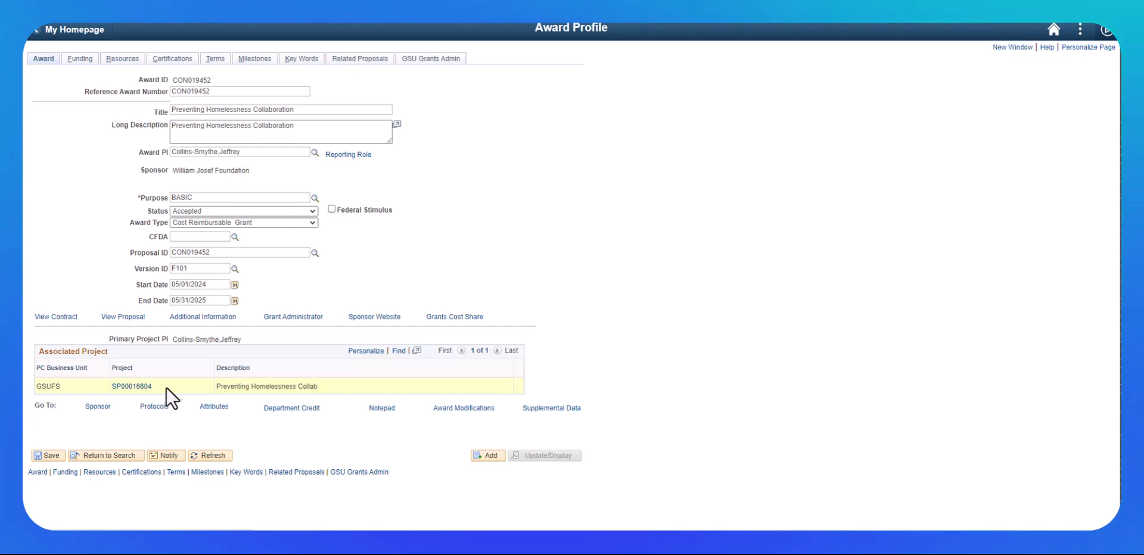
# Step: Open the associated project SP00016604, save its project team and general information, and return to the award profile
pyautogui.click(119, 389)
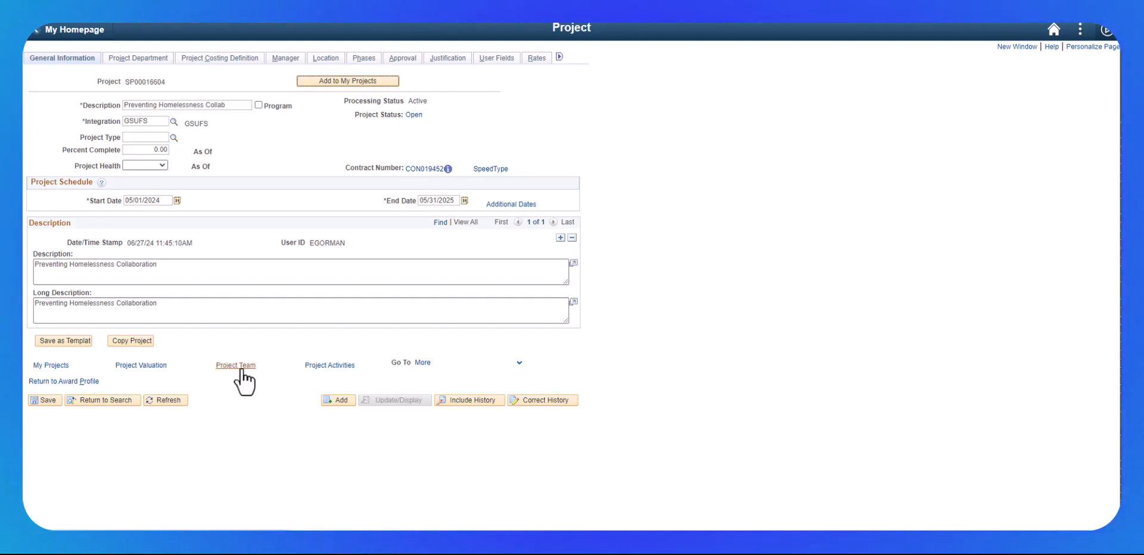
pyautogui.click(242, 368)
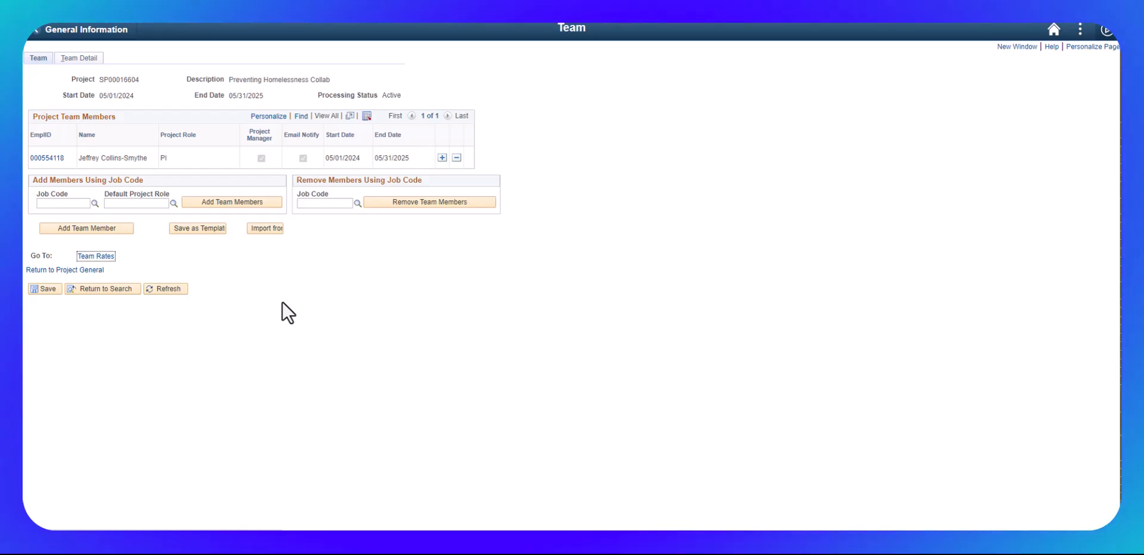
pyautogui.click(43, 289)
pyautogui.click(60, 271)
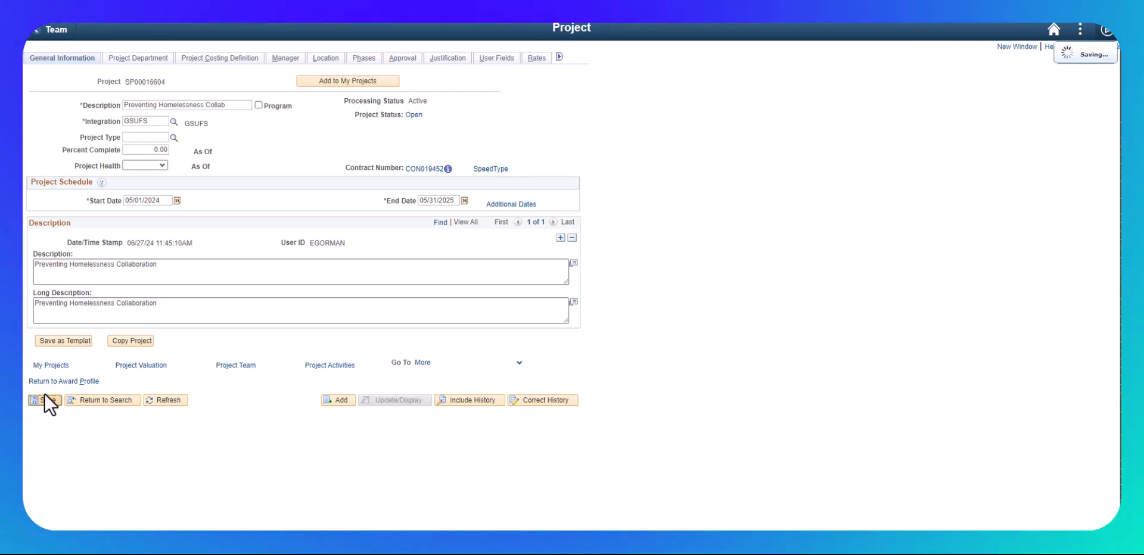
pyautogui.click(45, 381)
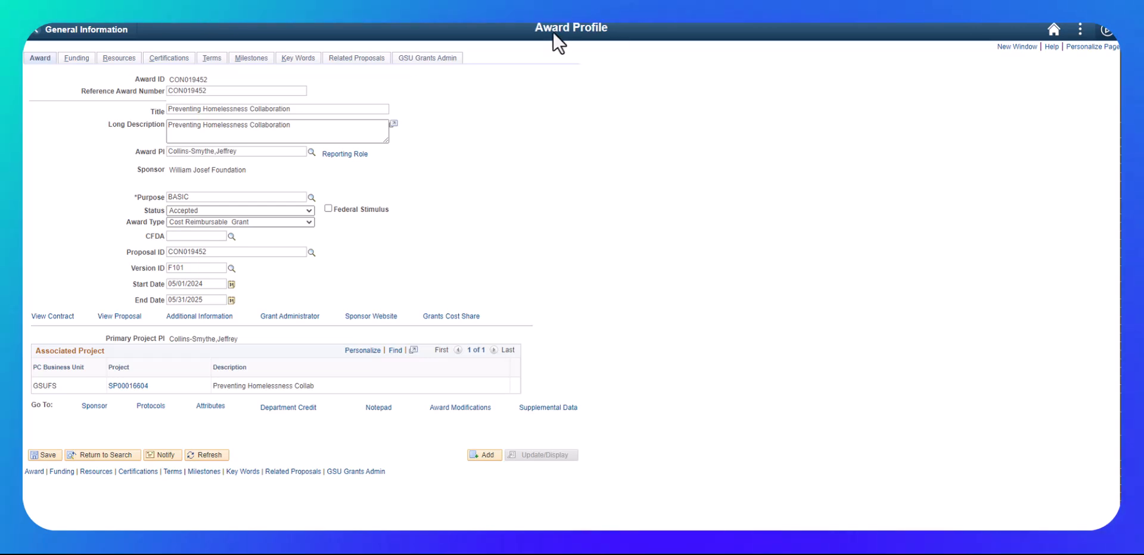
# Step: Review the award's funding and certification details
pyautogui.click(79, 58)
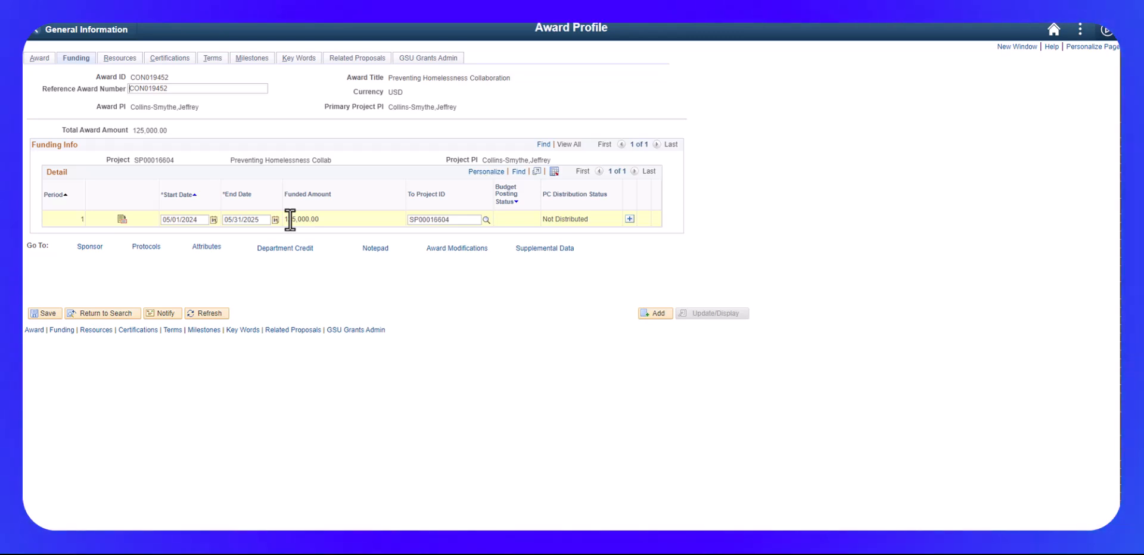
pyautogui.click(169, 61)
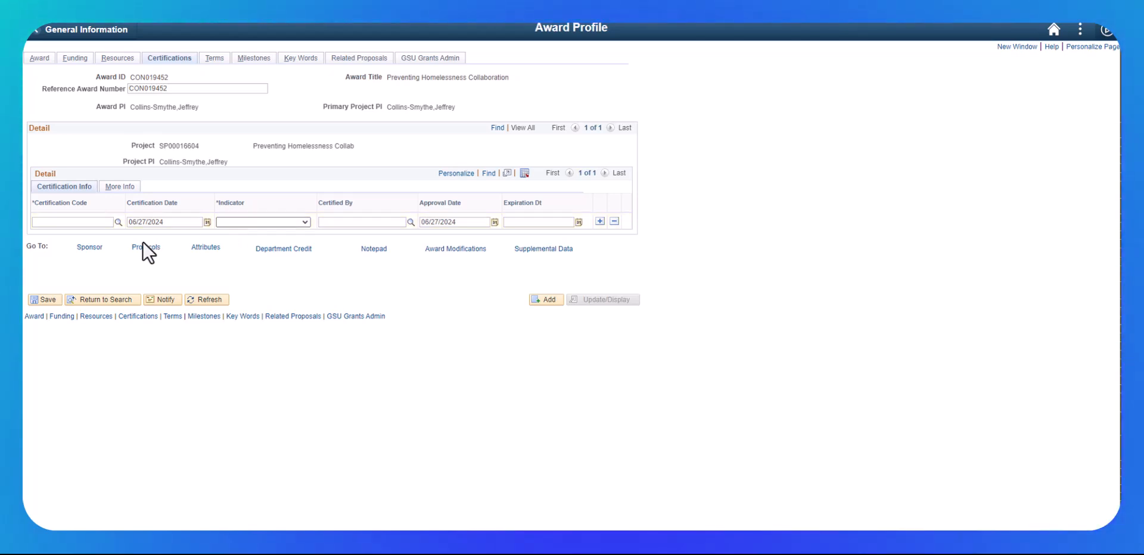
# Step: Assign the OTHER special terms and conditions to the award with the explanation "Residual Funds to be returned to sponsor." and save
pyautogui.click(212, 58)
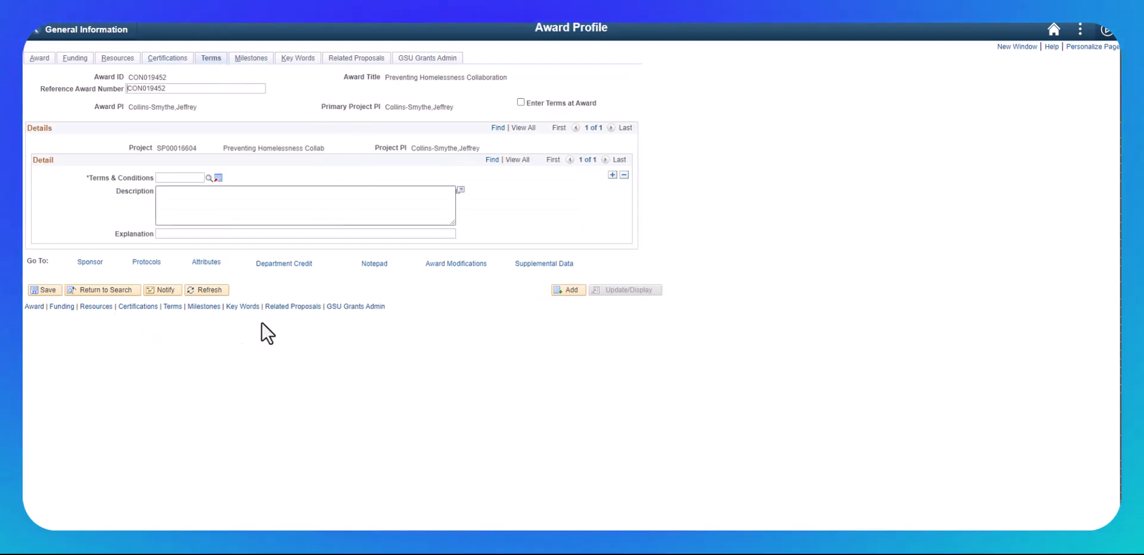
pyautogui.click(209, 177)
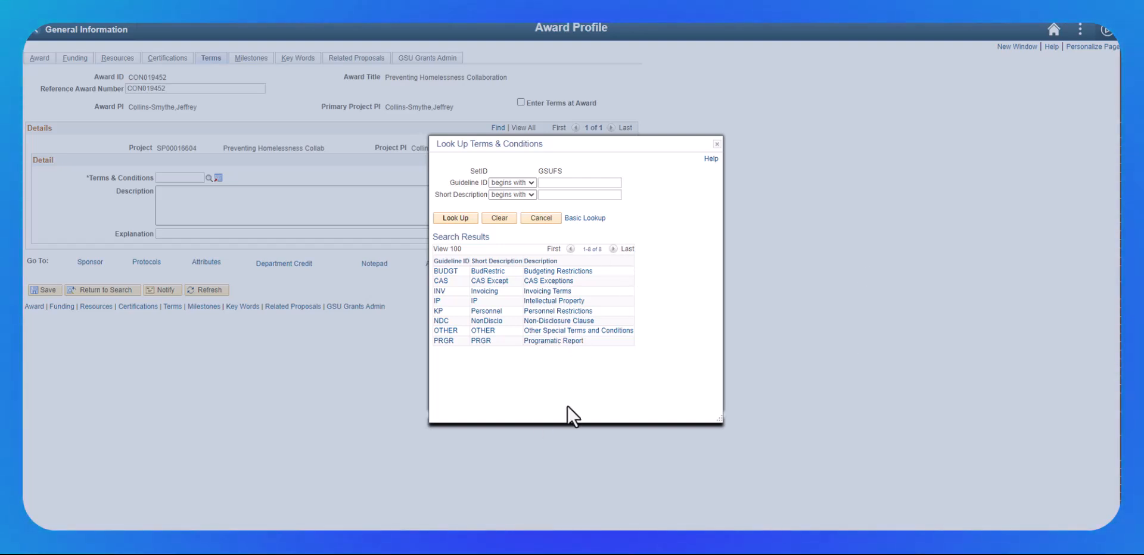
pyautogui.click(554, 332)
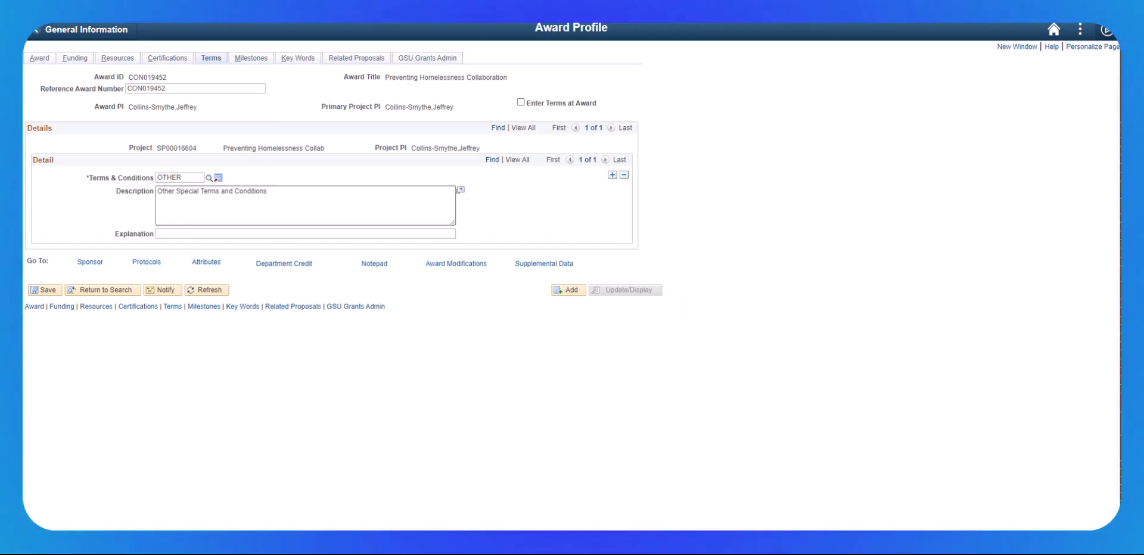
pyautogui.click(162, 234)
pyautogui.write('Residual Funds to be returned to sponsor.')
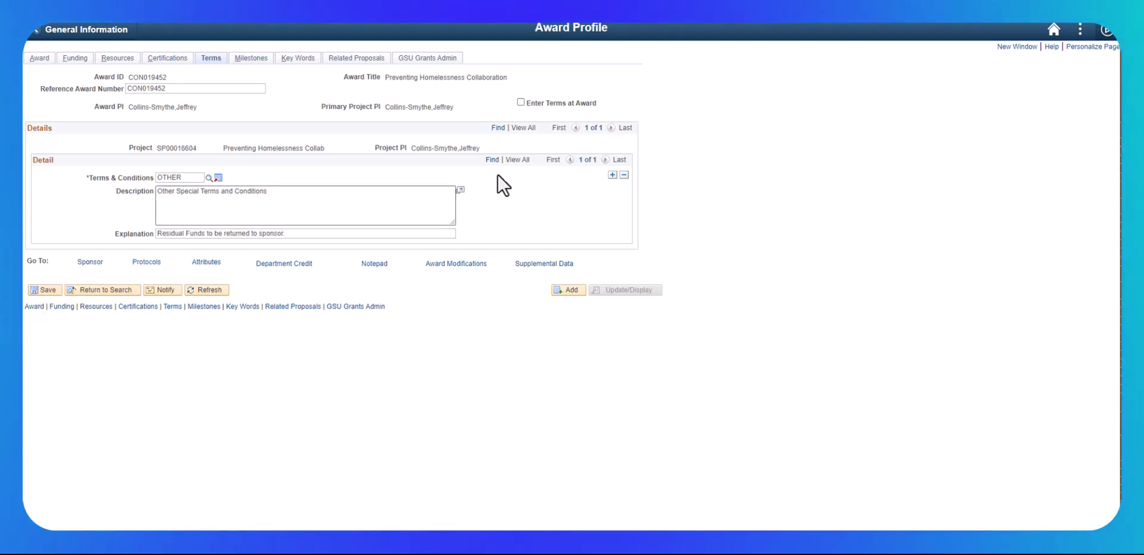
pyautogui.click(52, 289)
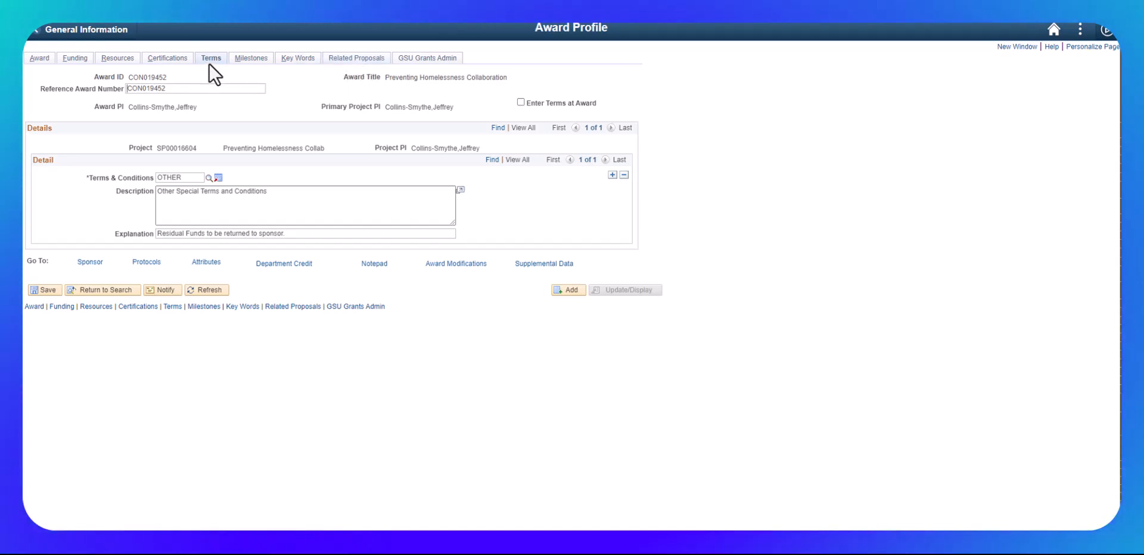
# Step: Mark the F&A waiver as approved and enter the project officer's name and e-mail in the grants administration details
pyautogui.click(428, 60)
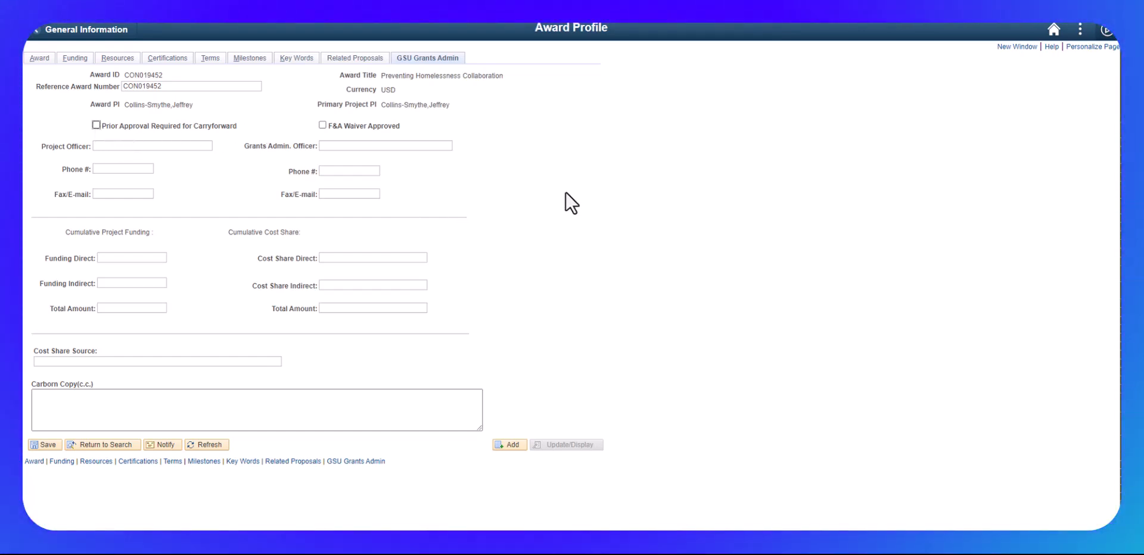
pyautogui.click(321, 125)
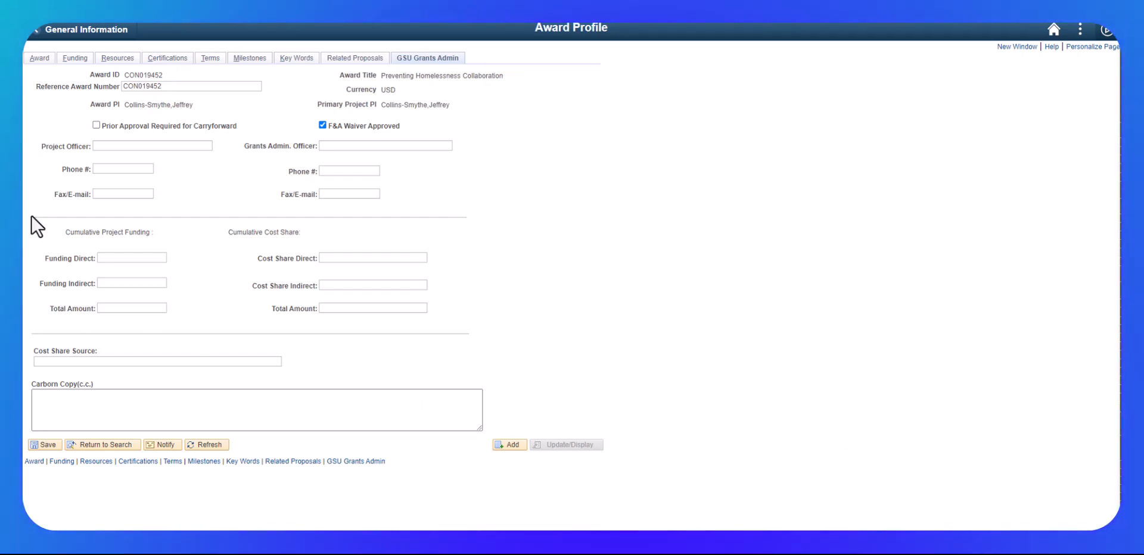
pyautogui.click(113, 145)
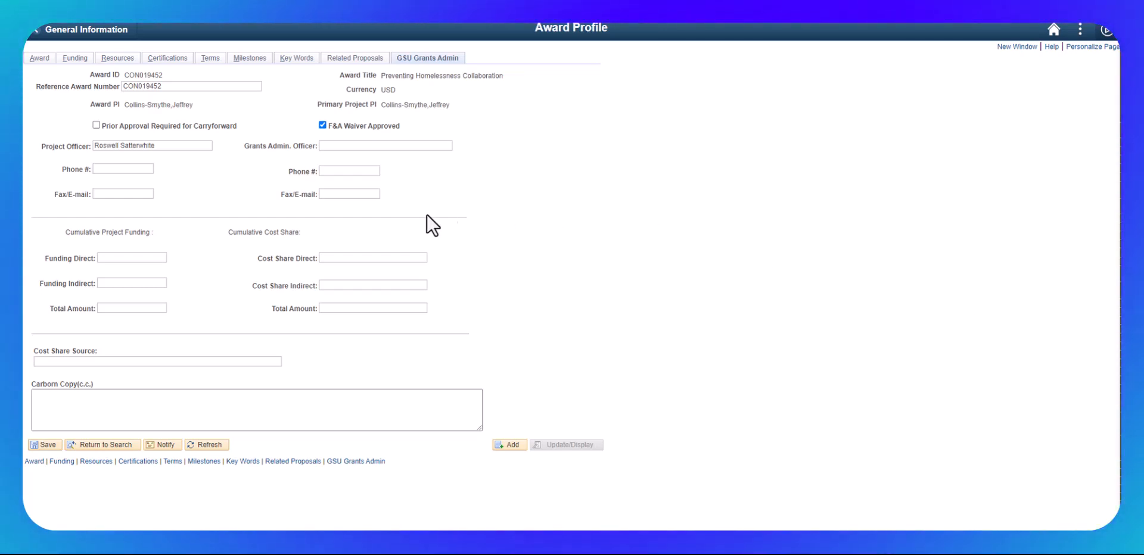
pyautogui.click(132, 193)
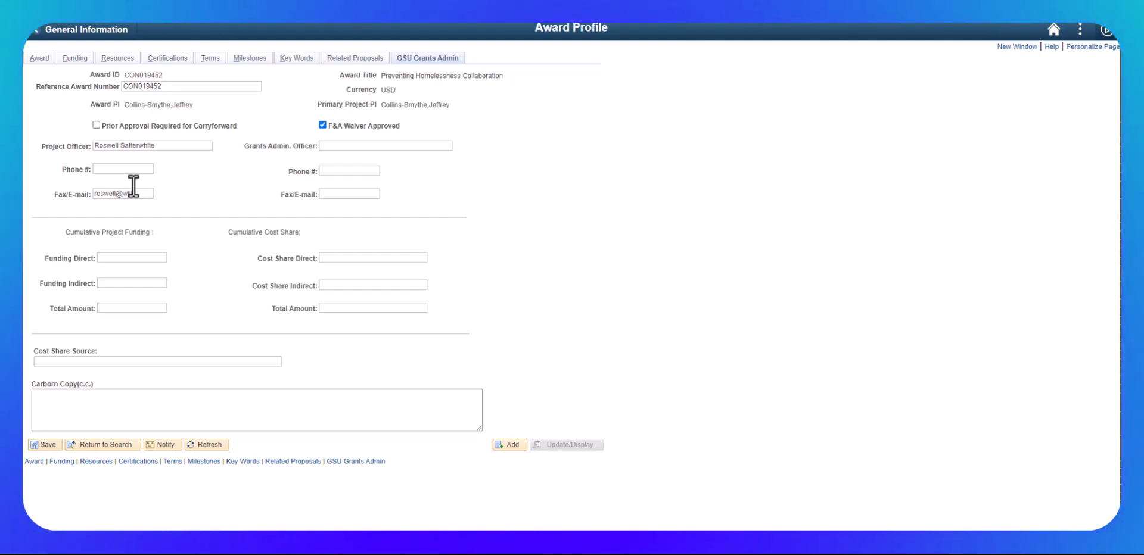
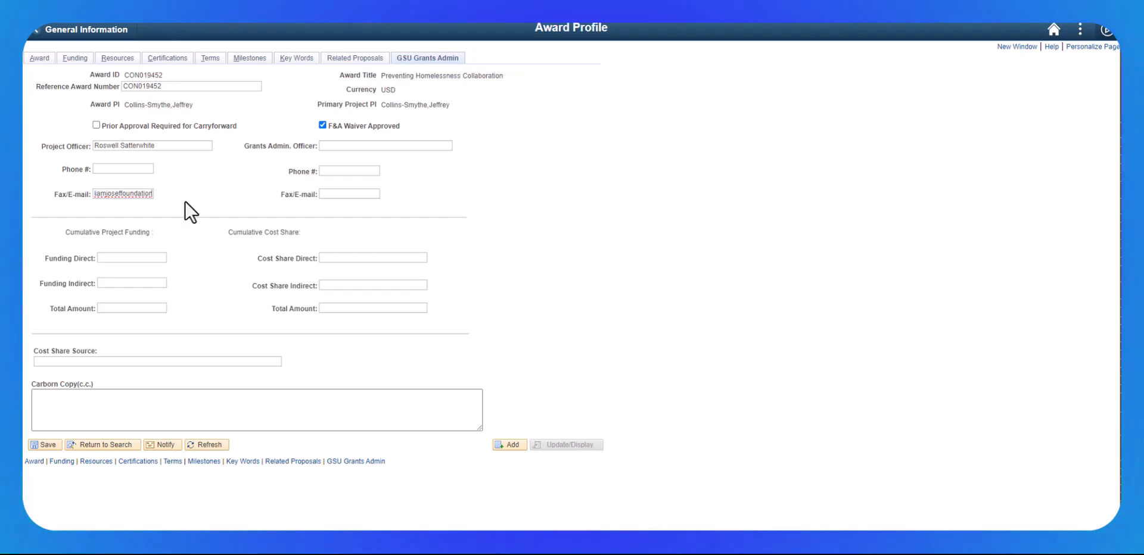
# Step: Set the cumulative project funding to 113,636.00 direct and 11,364.00 indirect, and save the award
pyautogui.click(148, 263)
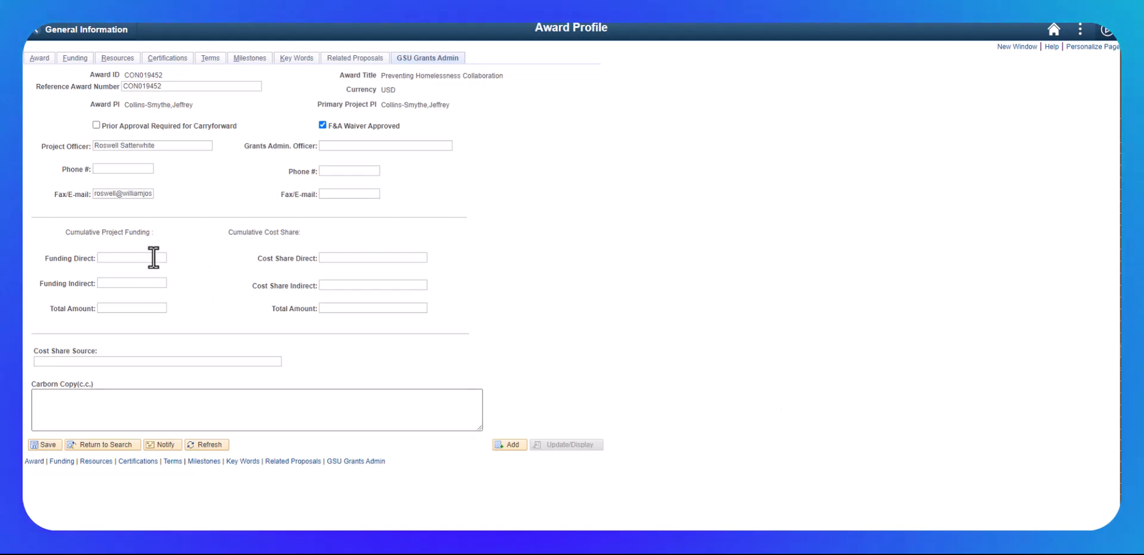
pyautogui.press('Tab')
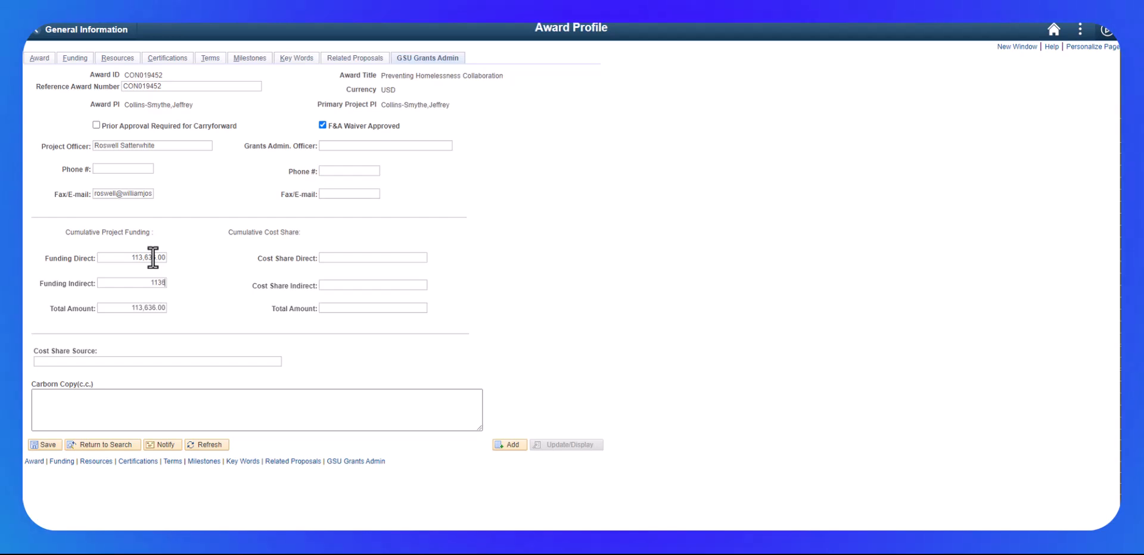
pyautogui.click(48, 404)
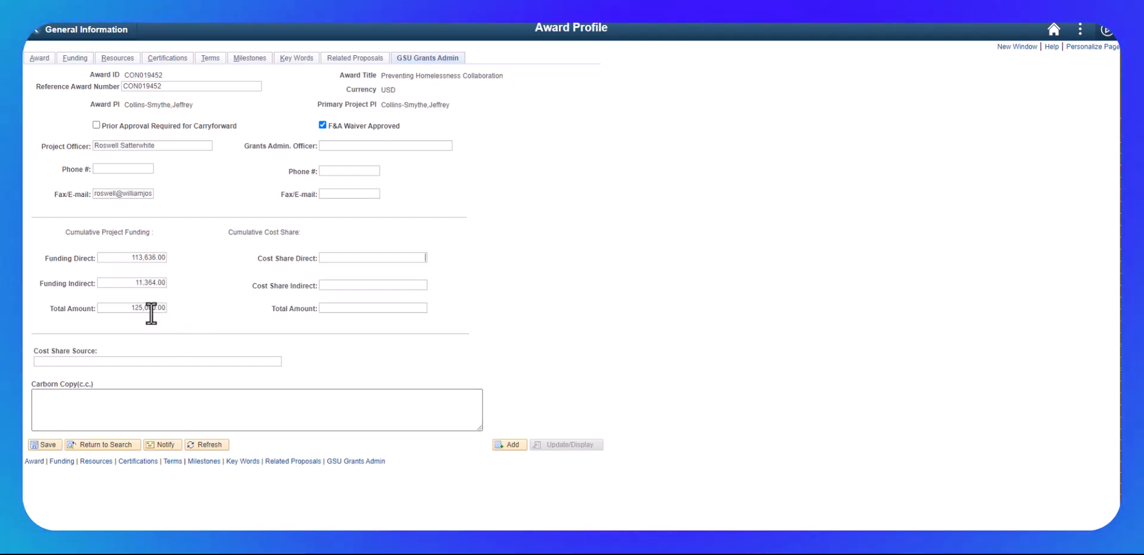
pyautogui.click(48, 445)
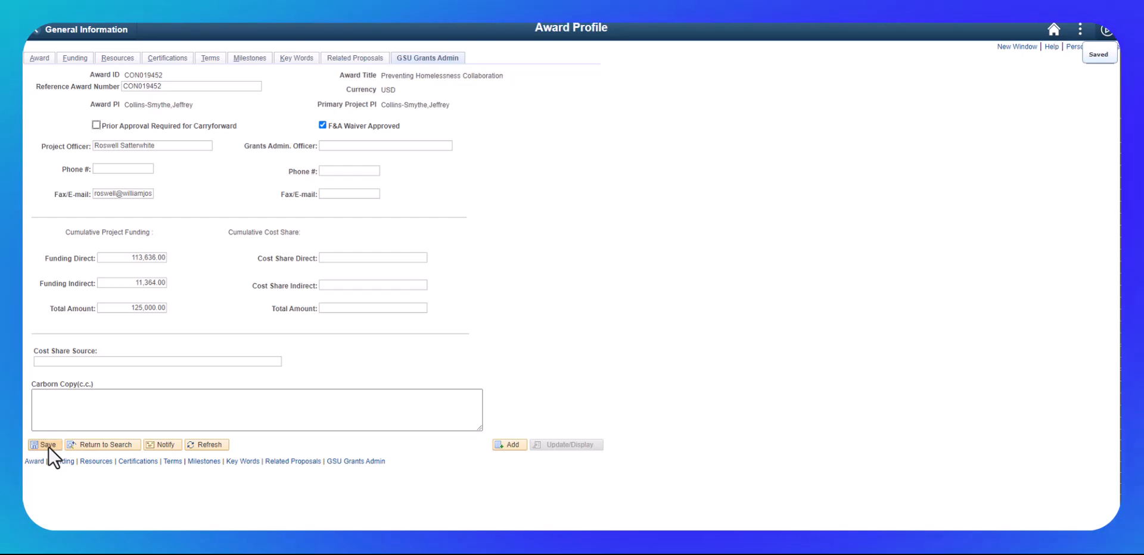
# Step: Open the award modifications and fill the period 1 row's Reference Award Number with CON019452
pyautogui.click(39, 59)
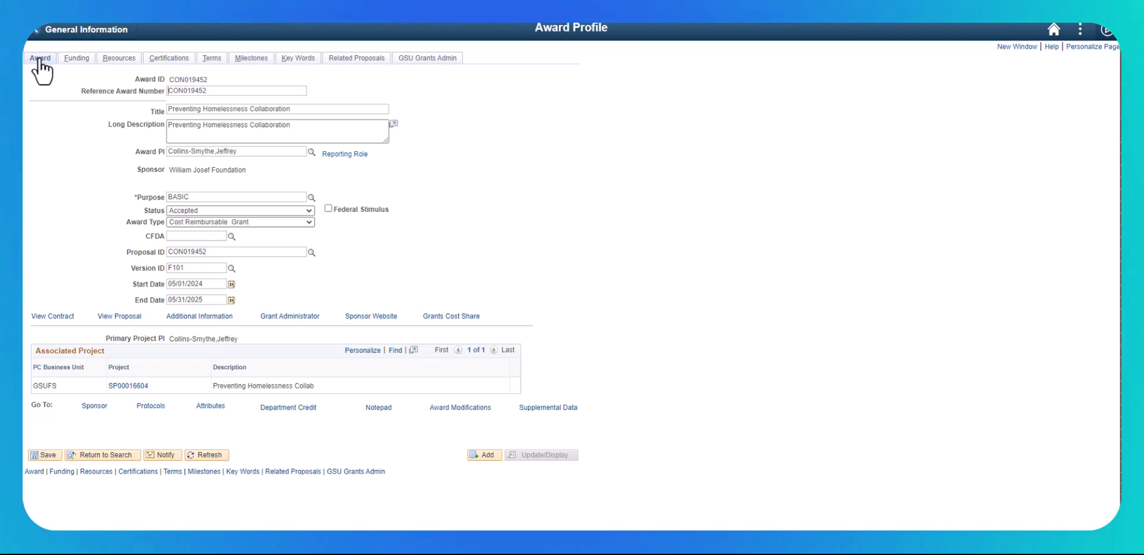
pyautogui.click(450, 410)
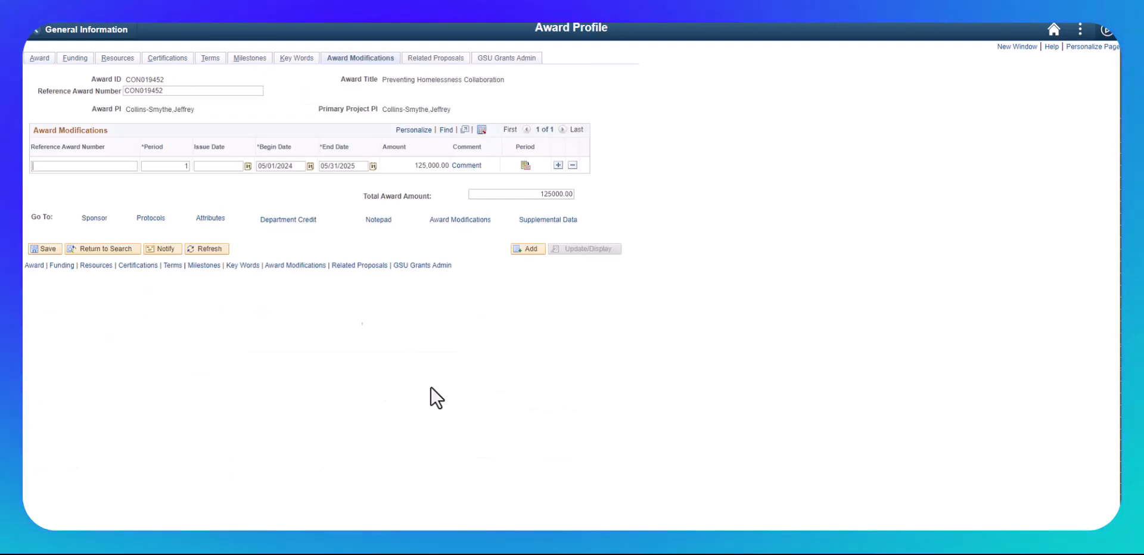
pyautogui.moveTo(160, 91); pyautogui.dragTo(108, 92)
pyautogui.hotkey('ctrl', 'c')
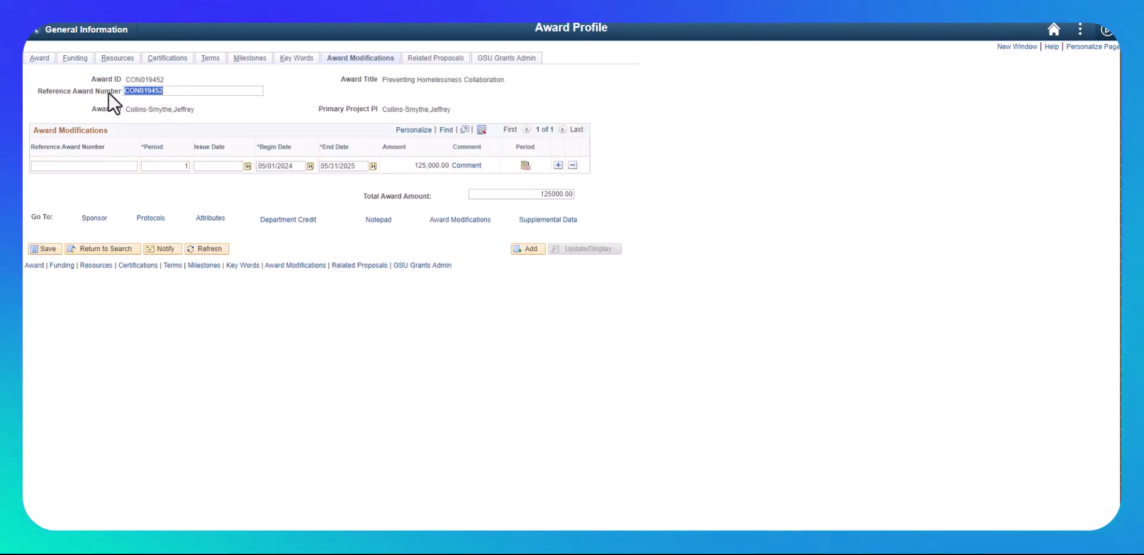
pyautogui.click(45, 167)
pyautogui.hotkey('ctrl', 'v')
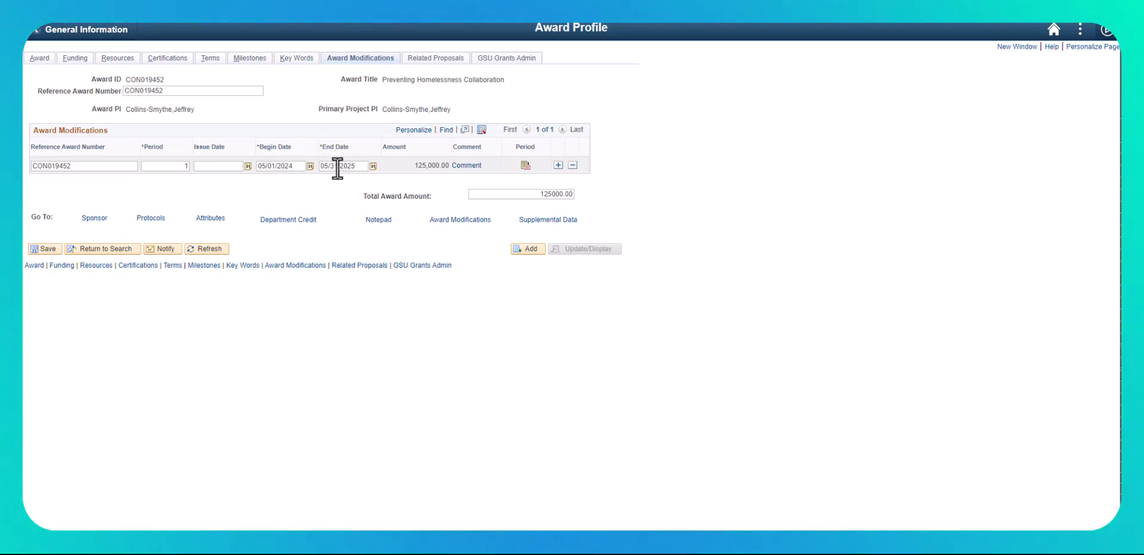
# Step: Open the period 1 modification details and set the Modification Type to Initial and the Reference Award Number to CON019452
pyautogui.click(525, 166)
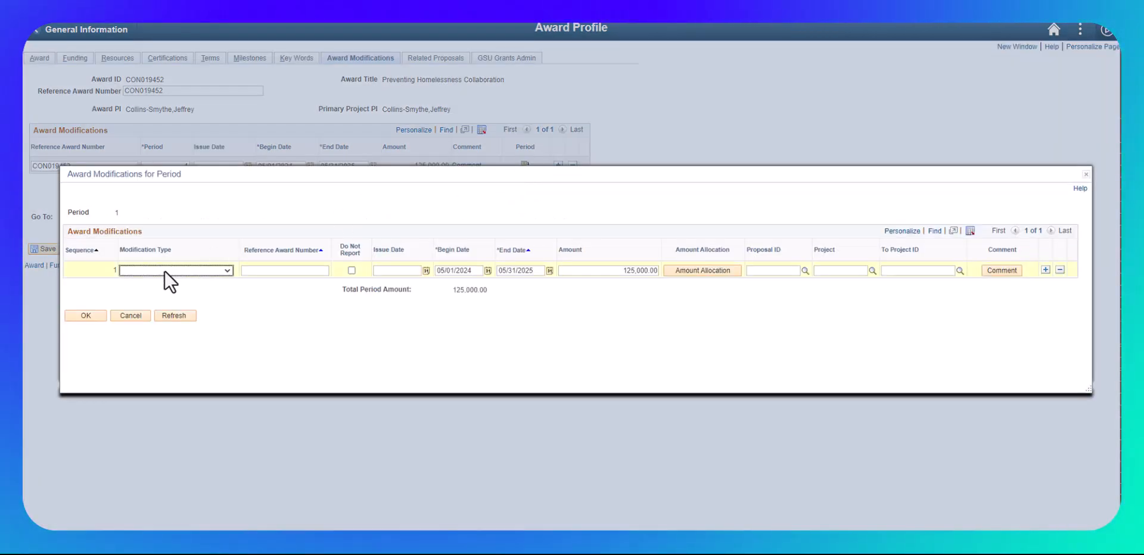
pyautogui.click(165, 271)
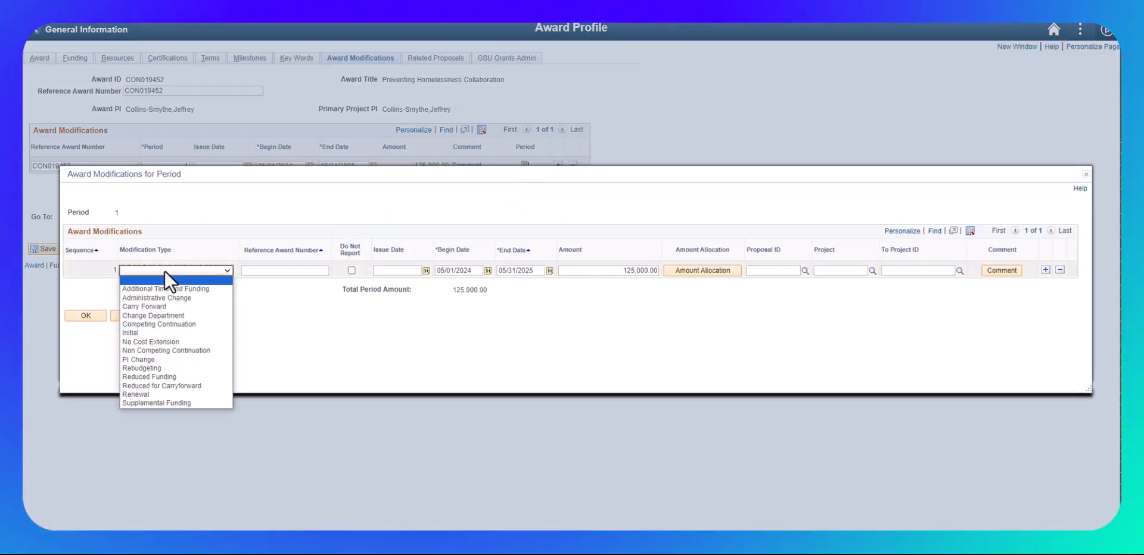
pyautogui.click(157, 332)
pyautogui.click(274, 271)
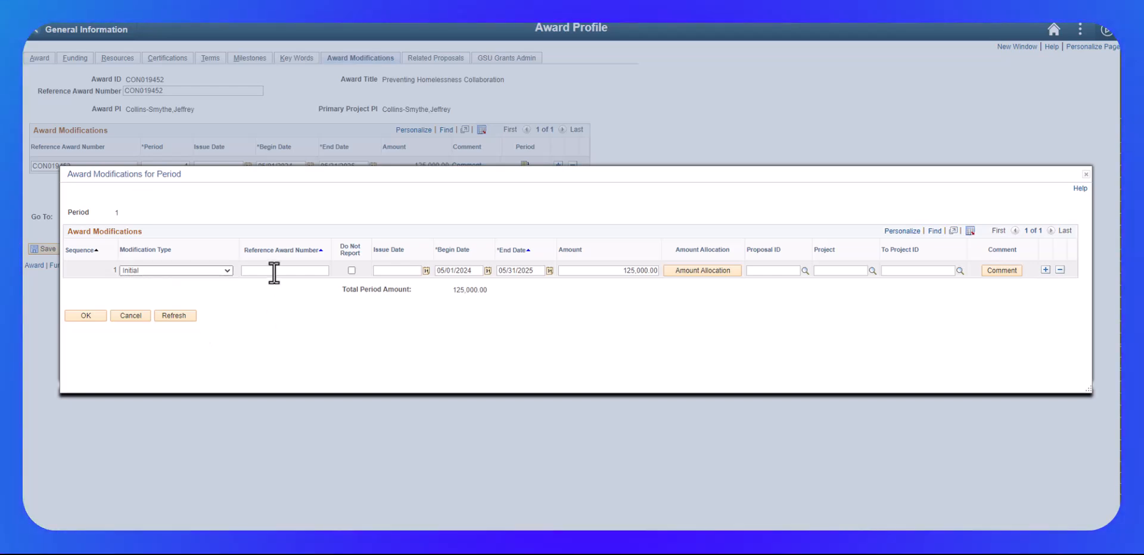
pyautogui.hotkey('ctrl', 'v')
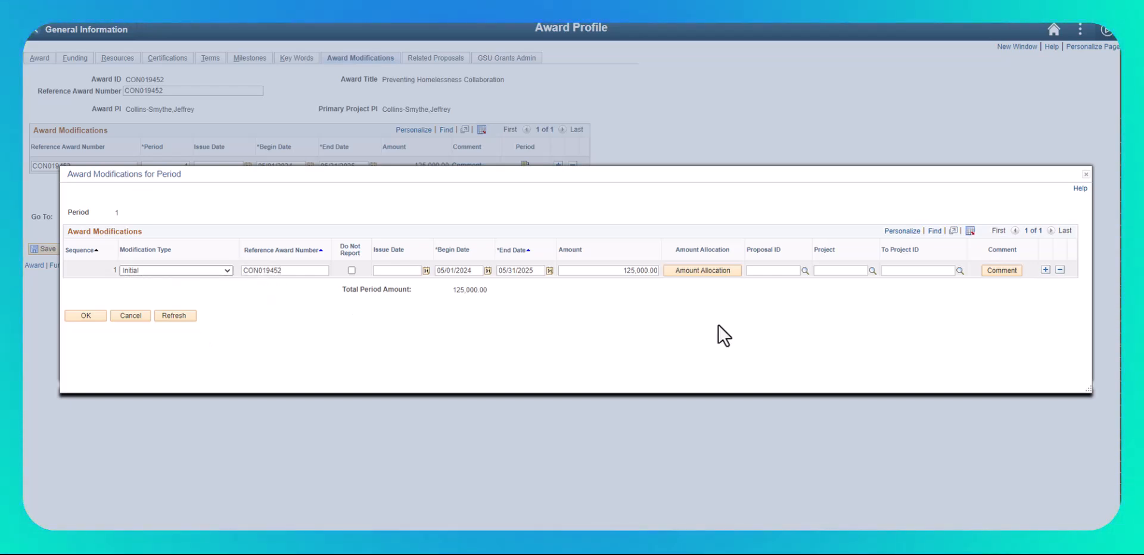
# Step: Allocate the modification amount as 113636 direct cost and 11364 indirect cost
pyautogui.click(705, 270)
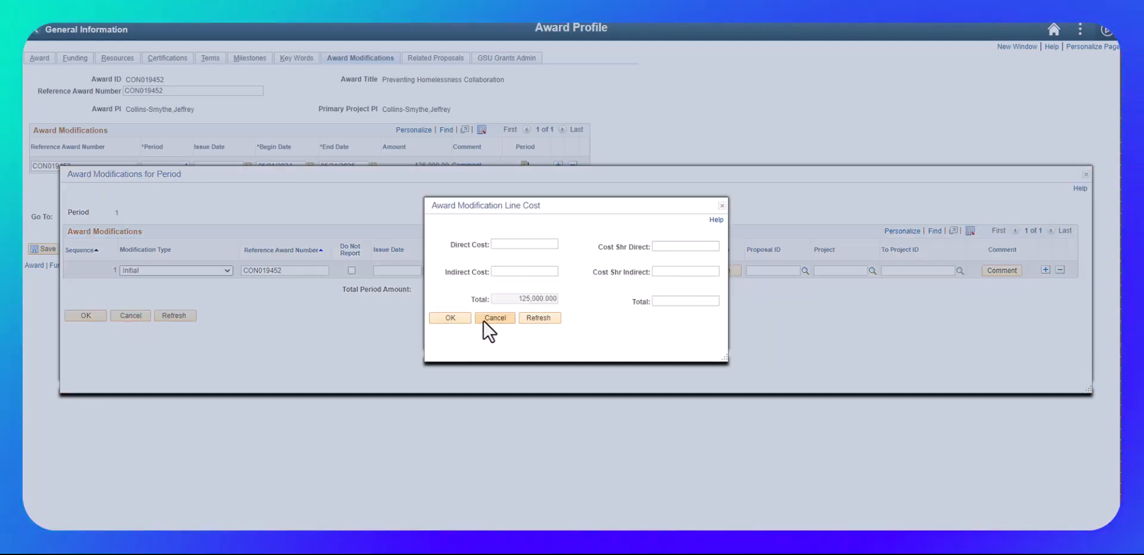
pyautogui.click(484, 322)
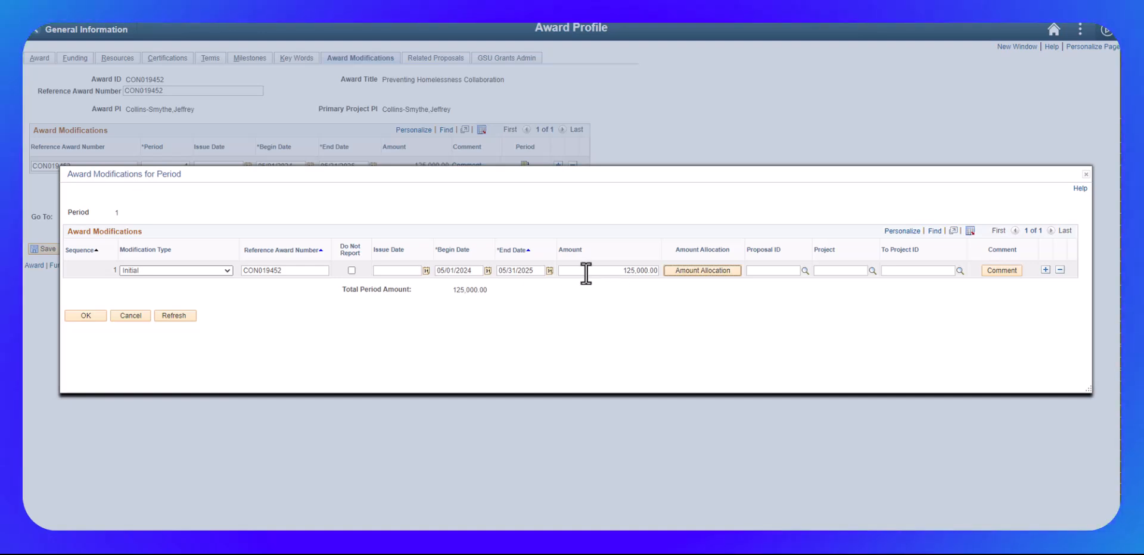
pyautogui.click(701, 270)
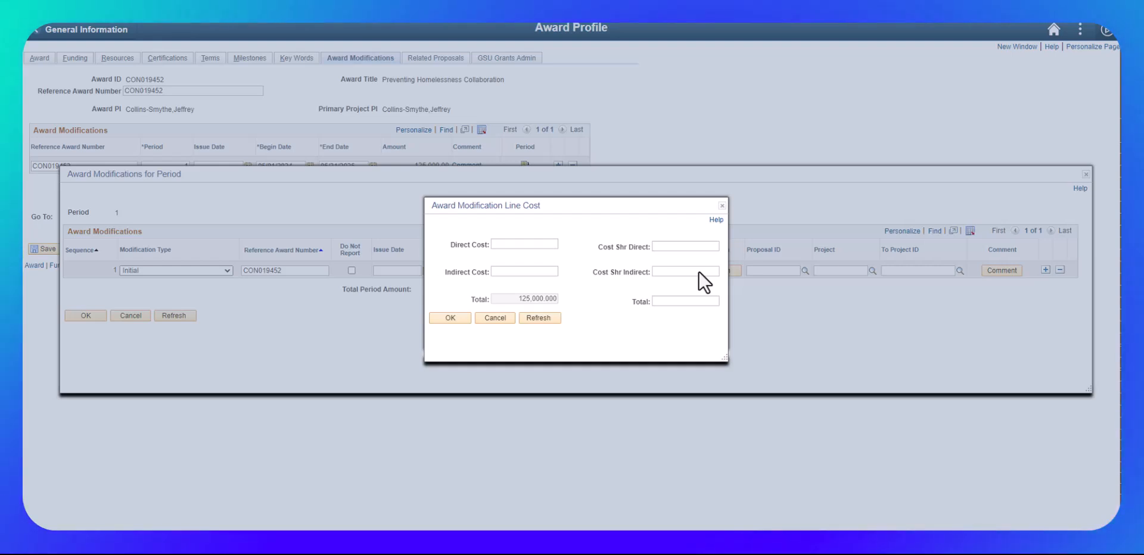
pyautogui.write('113')
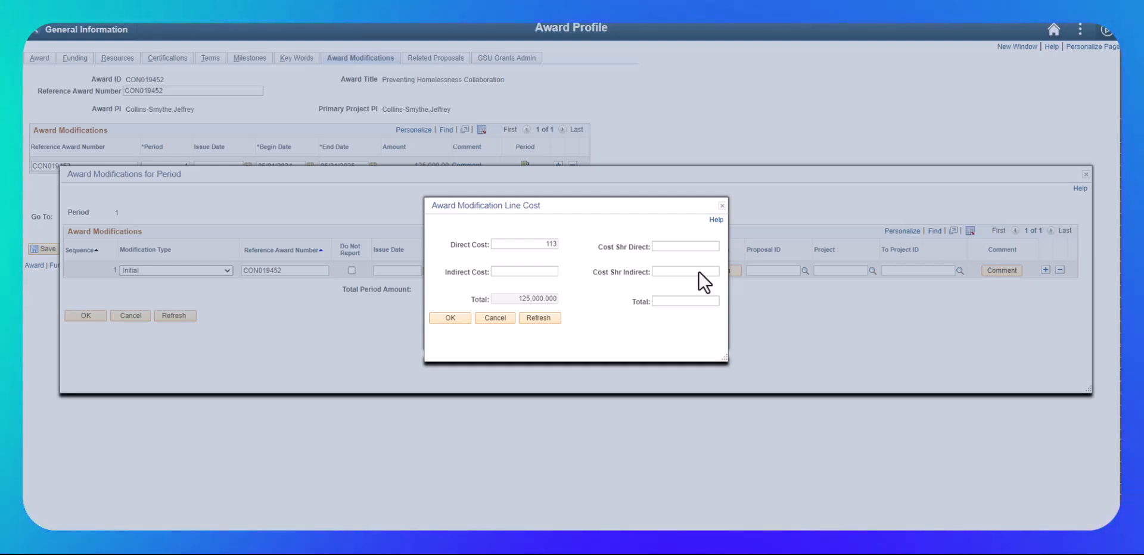
pyautogui.write('636')
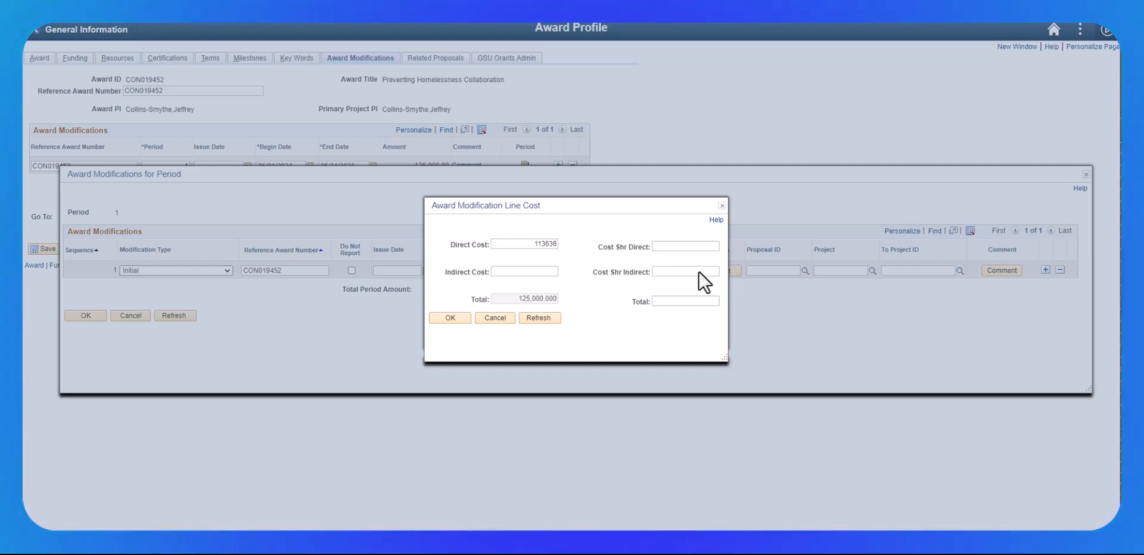
pyautogui.press('Tab')
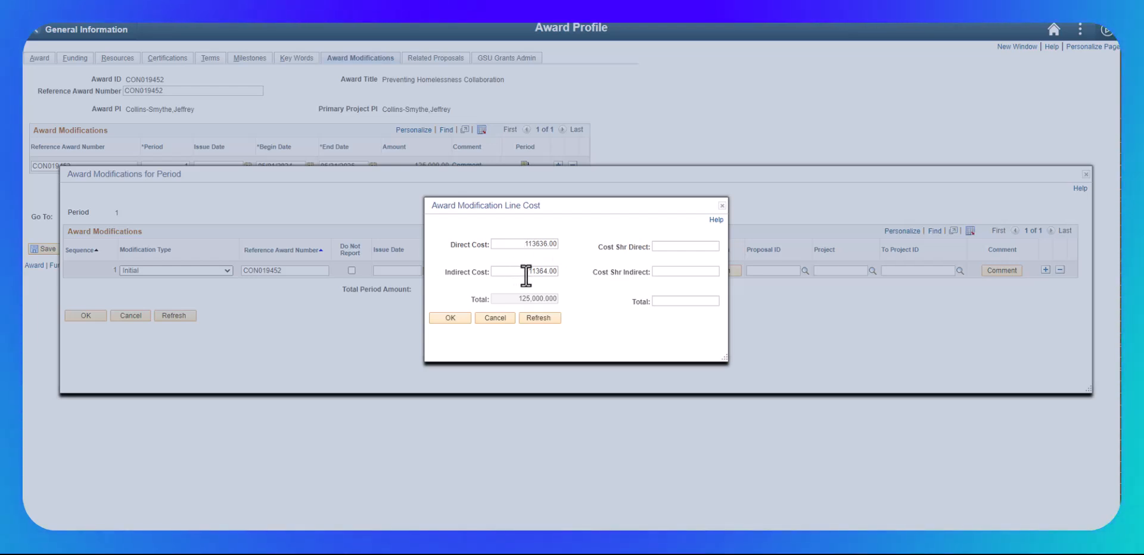
pyautogui.click(447, 318)
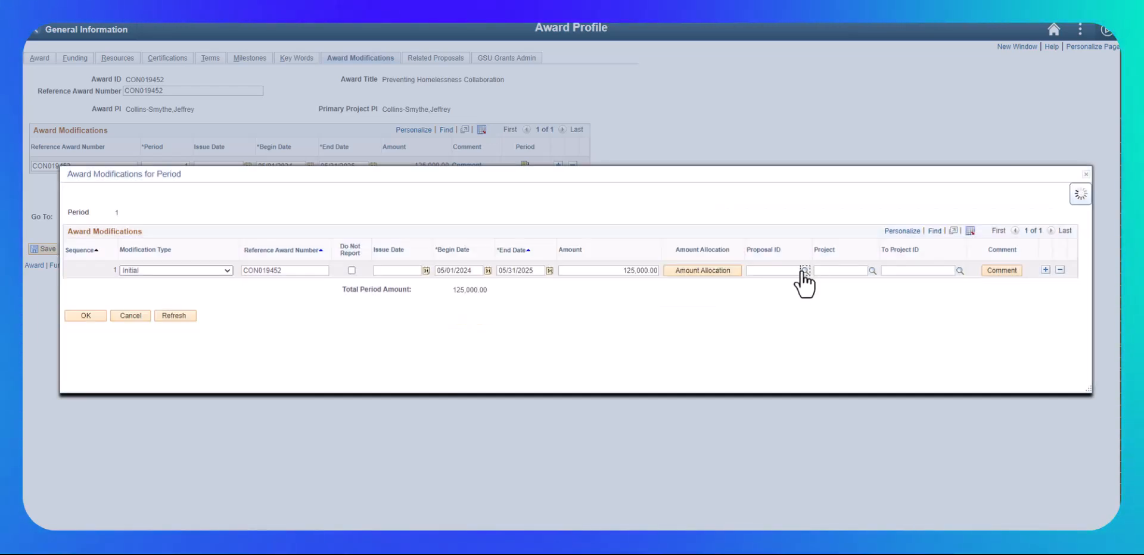
# Step: Look up and assign Proposal ID CON019452, Project SP00016604 and To Project ID SP00016604 on the modification line
pyautogui.click(805, 271)
pyautogui.click(453, 313)
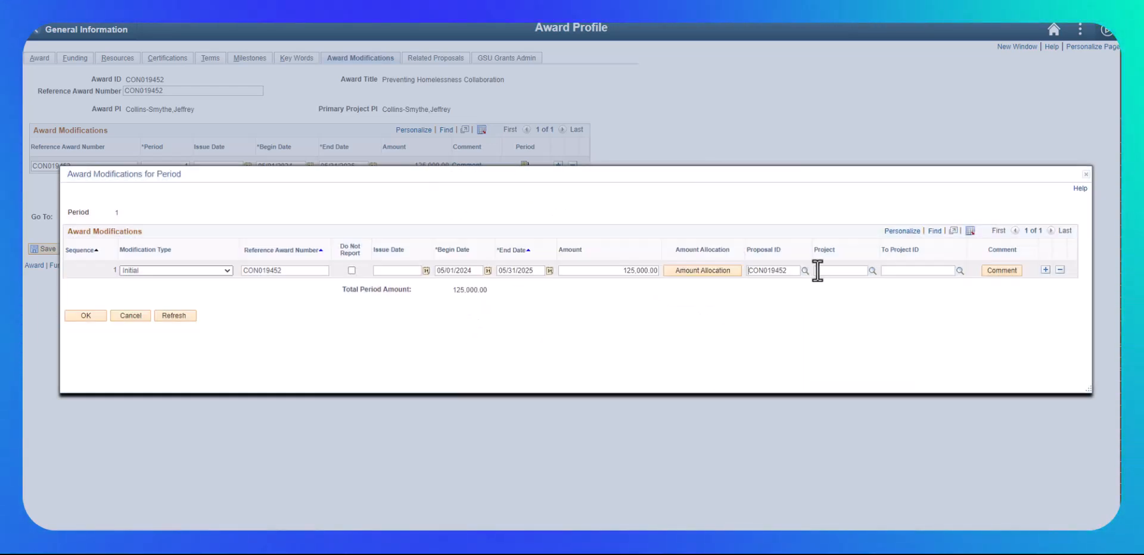
pyautogui.click(873, 271)
pyautogui.click(454, 301)
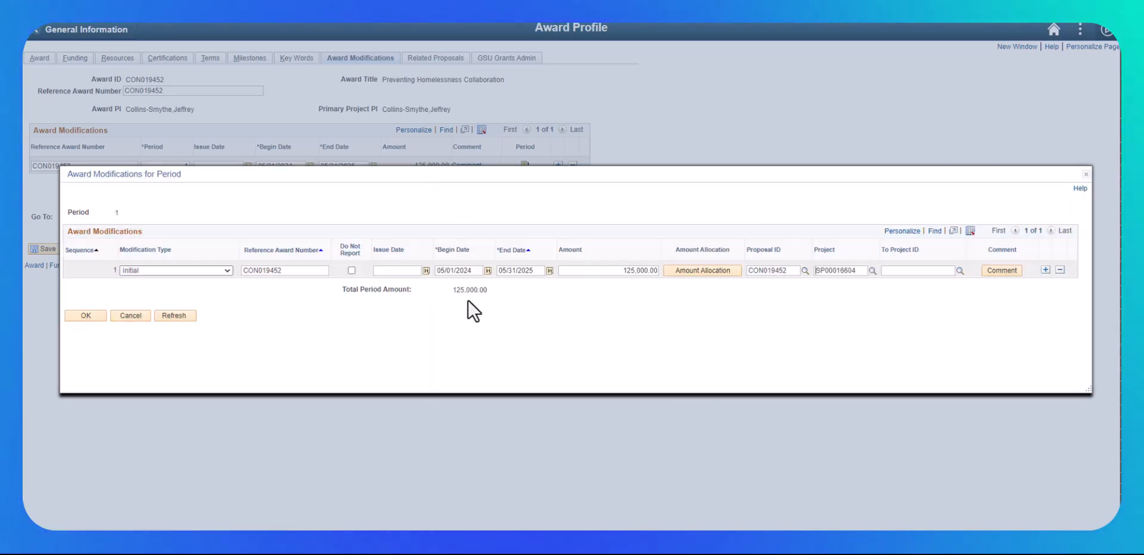
pyautogui.click(959, 271)
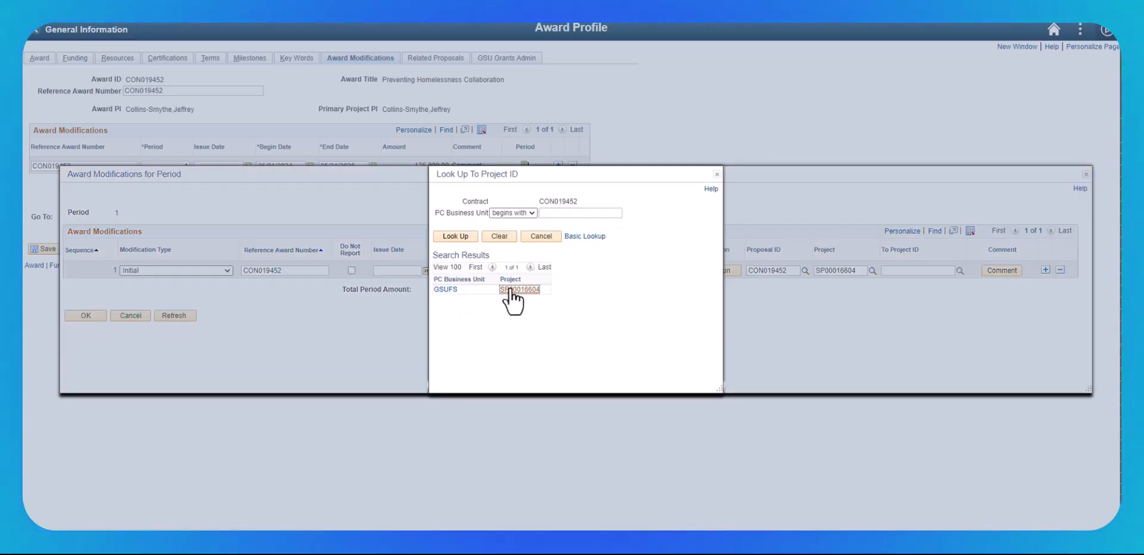
pyautogui.click(511, 290)
# Step: Add a new award comment to the modification line, accept the period's modifications and save the award
pyautogui.click(1003, 269)
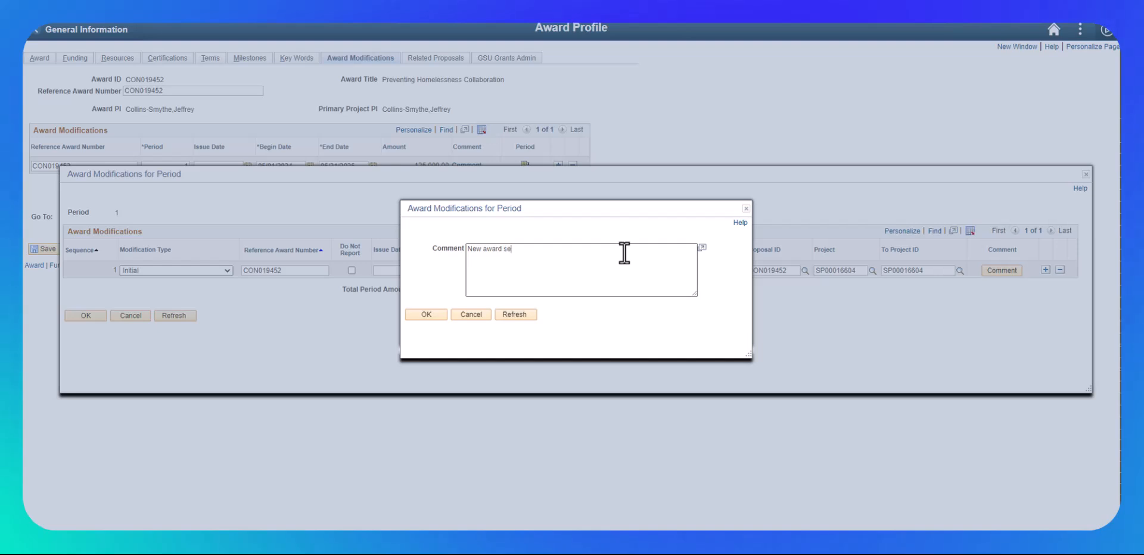
pyautogui.click(426, 315)
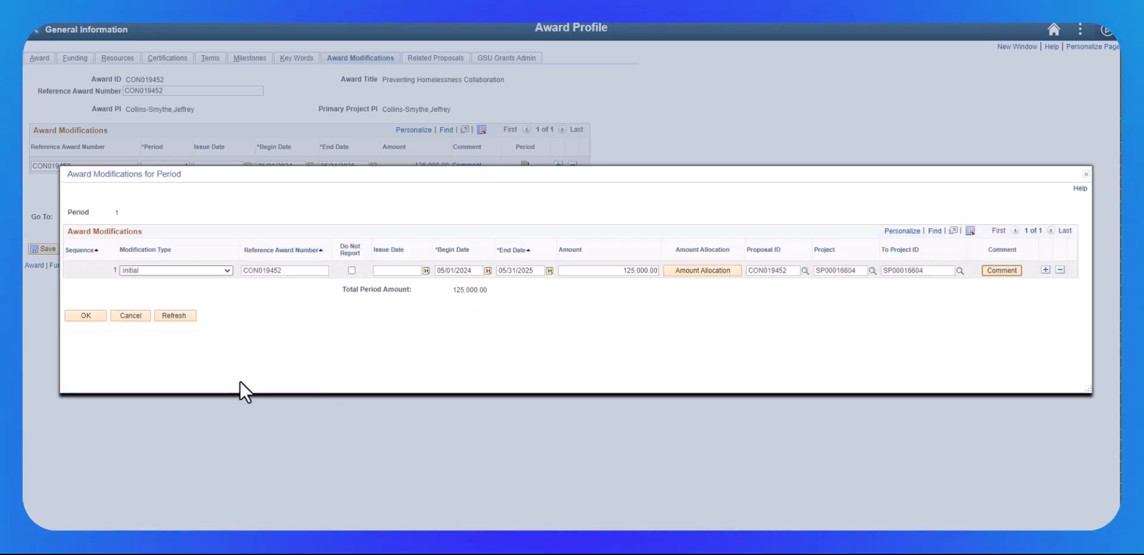
pyautogui.click(86, 314)
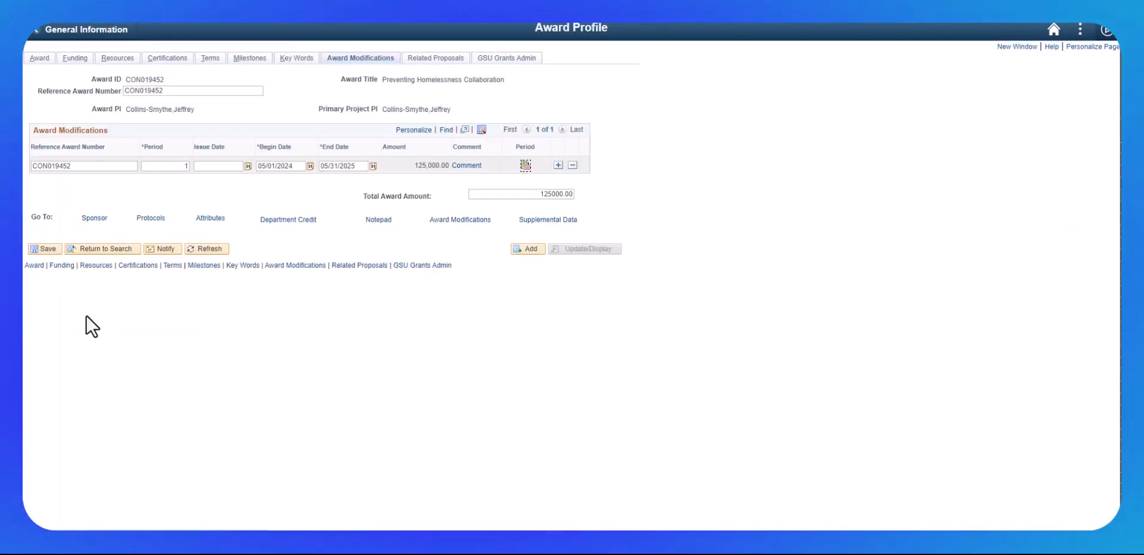
pyautogui.click(39, 250)
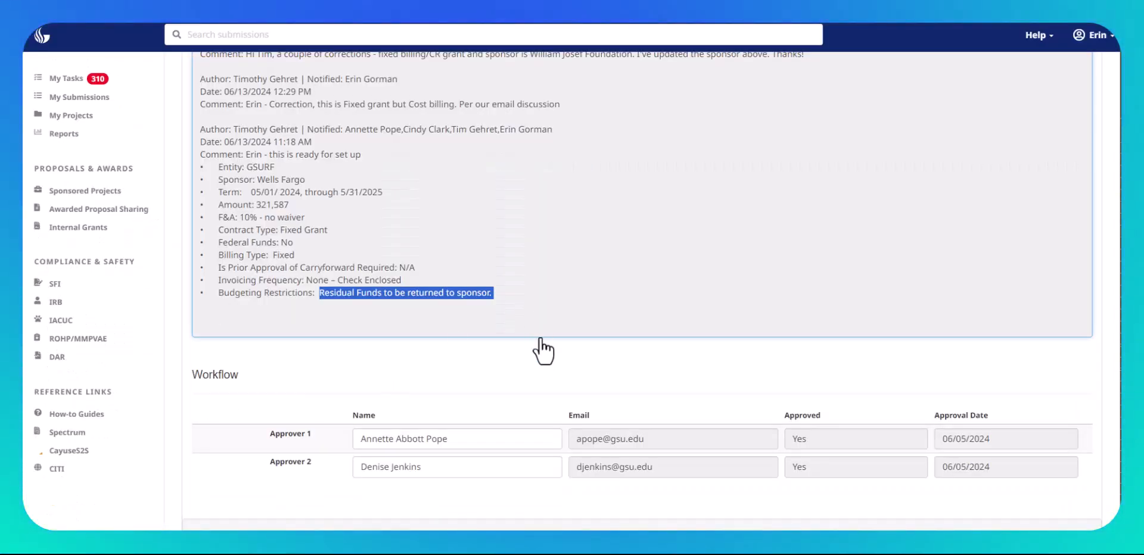
# Step: In the research portal's award submission, copy the SP# SP00016604 from the Award Notice into the GSU Notice of Award Action's Project ID
pyautogui.scroll(5, 546, 331)
pyautogui.scroll(10, 545, 286)
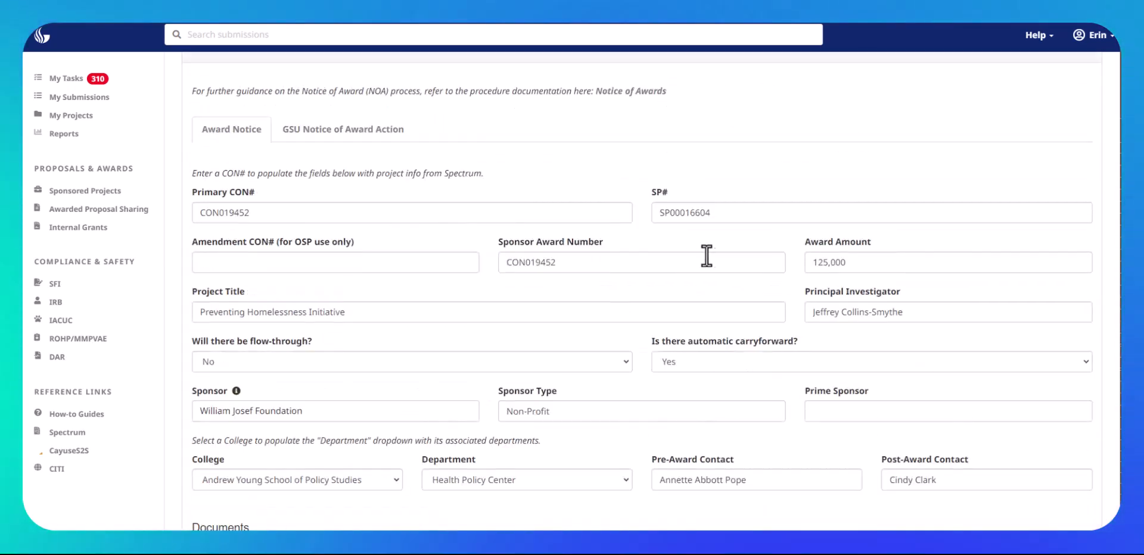
pyautogui.moveTo(738, 215); pyautogui.dragTo(625, 217)
pyautogui.hotkey('ctrl', 'c')
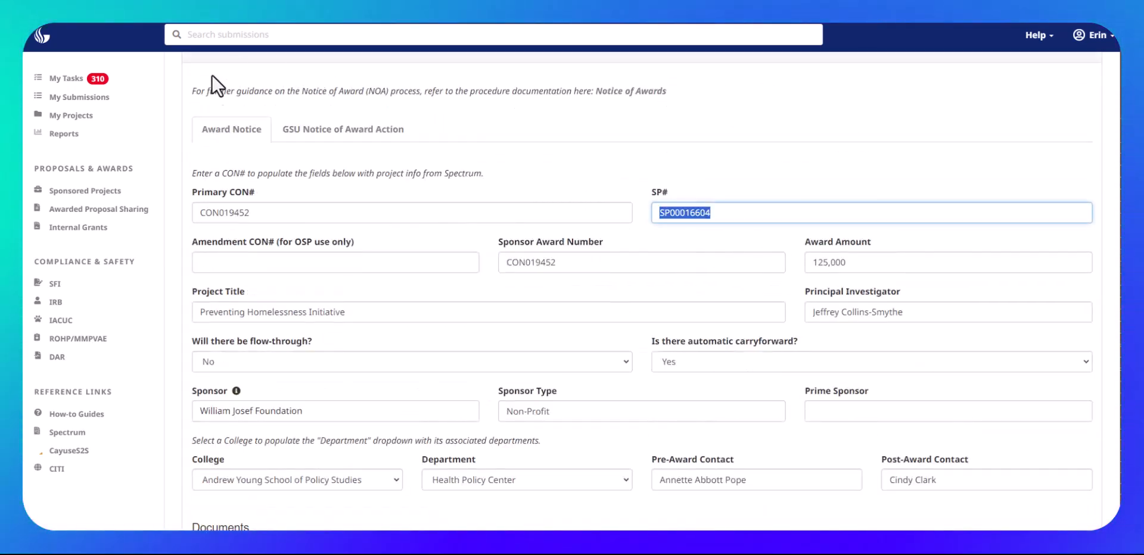
pyautogui.click(374, 131)
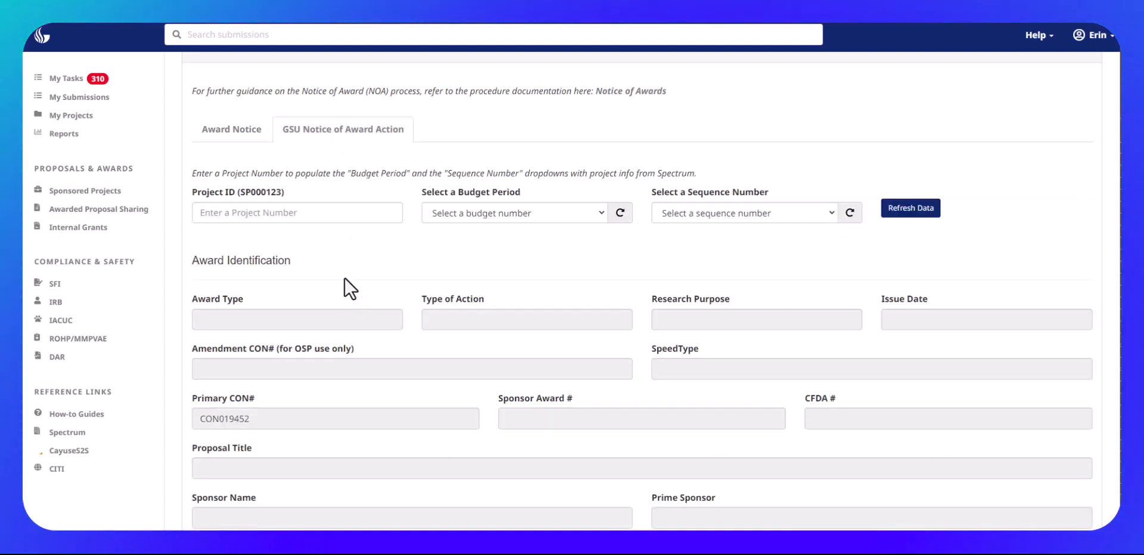
pyautogui.click(216, 214)
pyautogui.hotkey('ctrl', 'v')
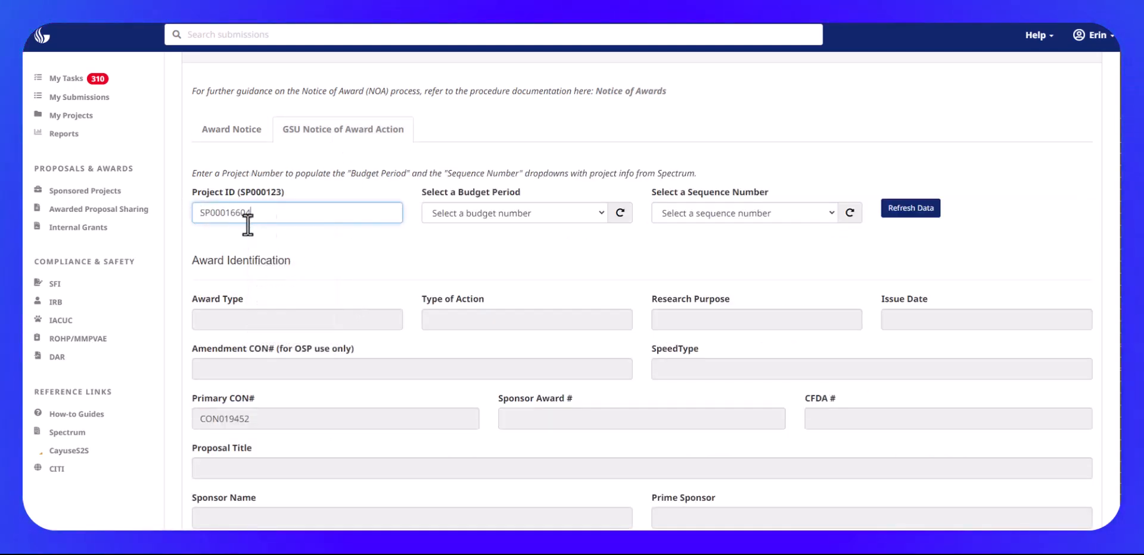
# Step: Select budget period 1 and sequence number 1 to populate the Notice of Award Action with the project's data
pyautogui.click(527, 212)
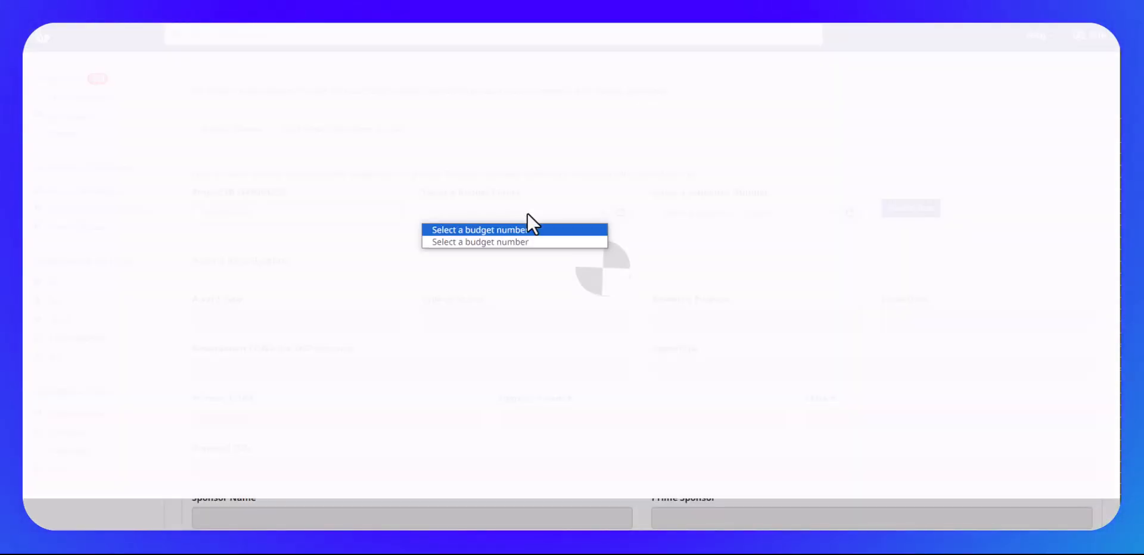
pyautogui.click(494, 243)
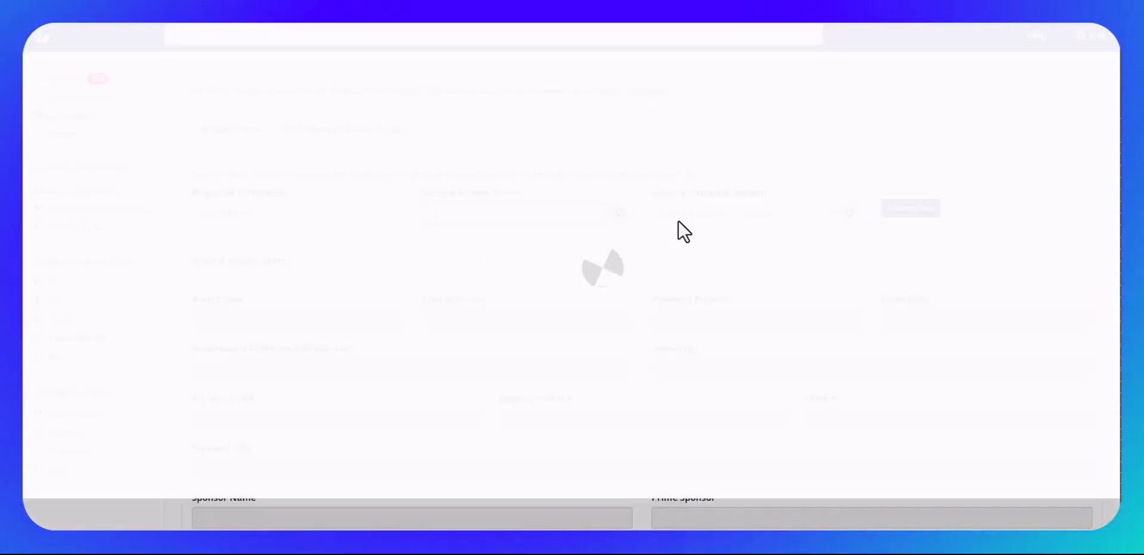
pyautogui.click(679, 220)
pyautogui.click(675, 239)
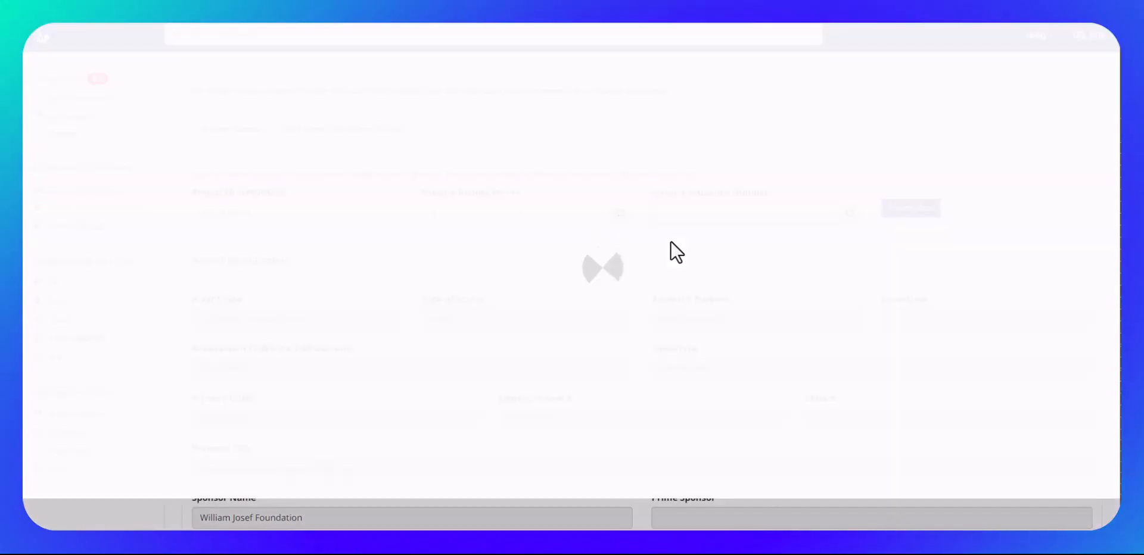
# Step: Review the populated Notice of Award Action's award identification, sponsor contact, financial, effort commitment and invoicing sections
pyautogui.scroll(-2, 1100, 203)
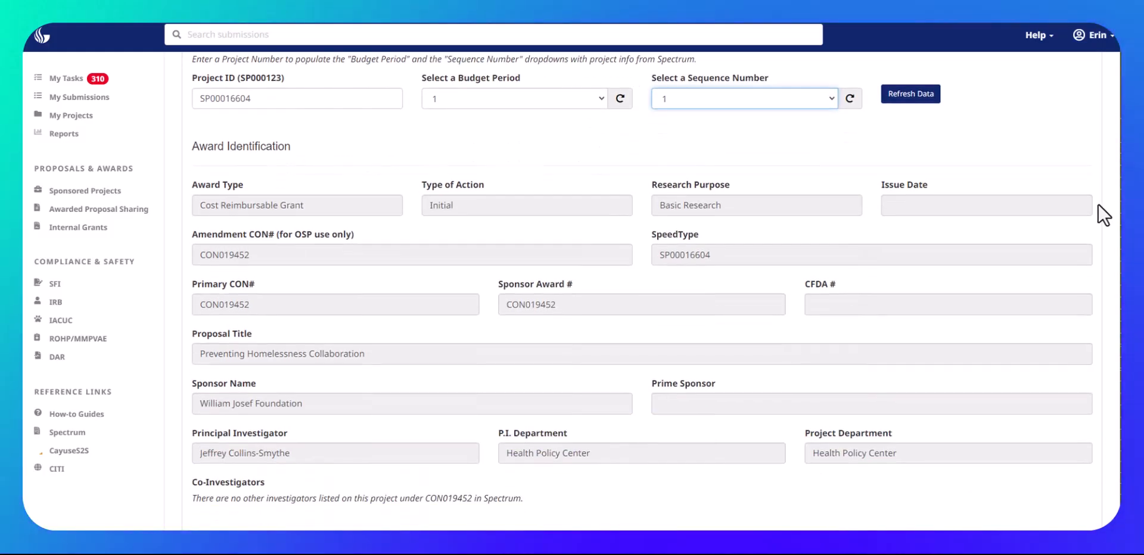
pyautogui.scroll(-1, 1102, 209)
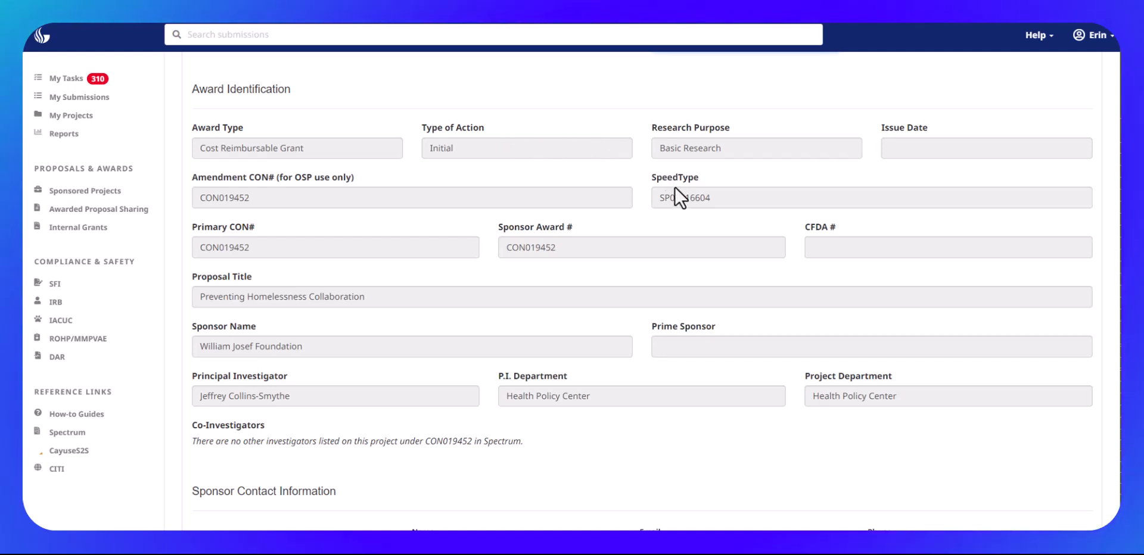
pyautogui.scroll(-2, 549, 277)
pyautogui.scroll(-8, 549, 276)
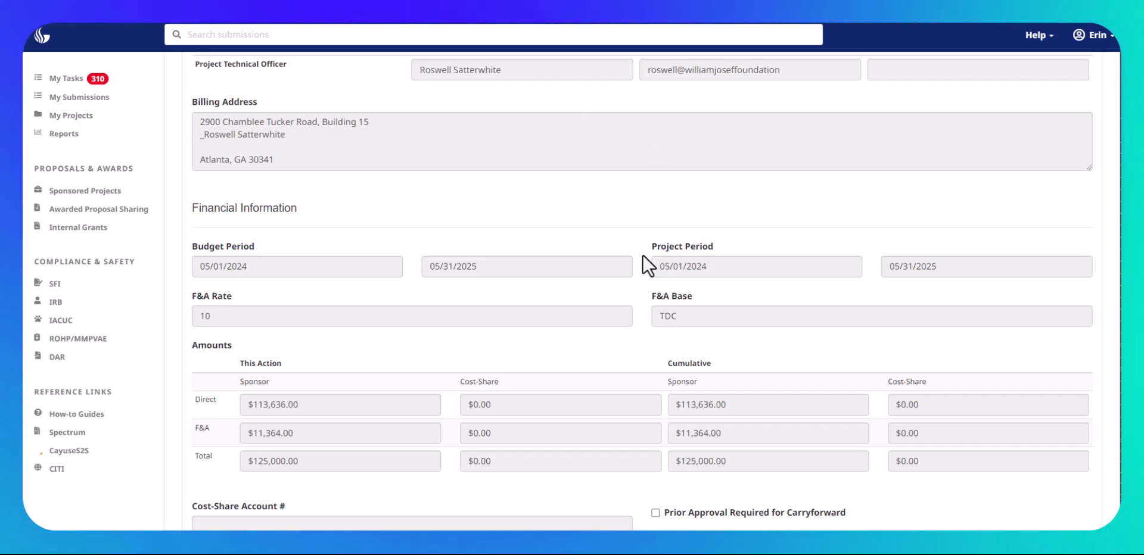
pyautogui.scroll(-2, 644, 257)
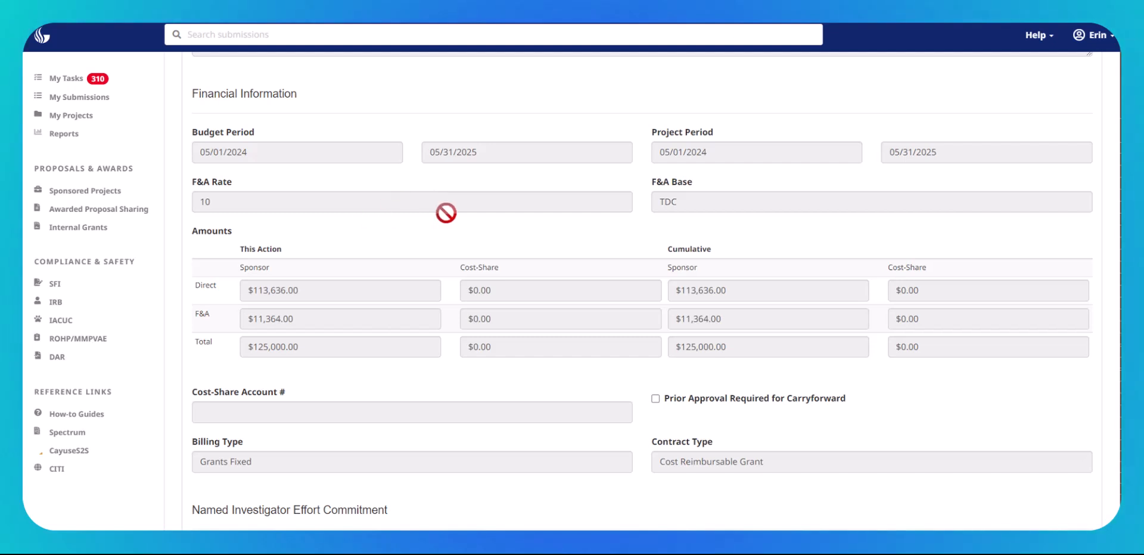
pyautogui.scroll(-2, 571, 233)
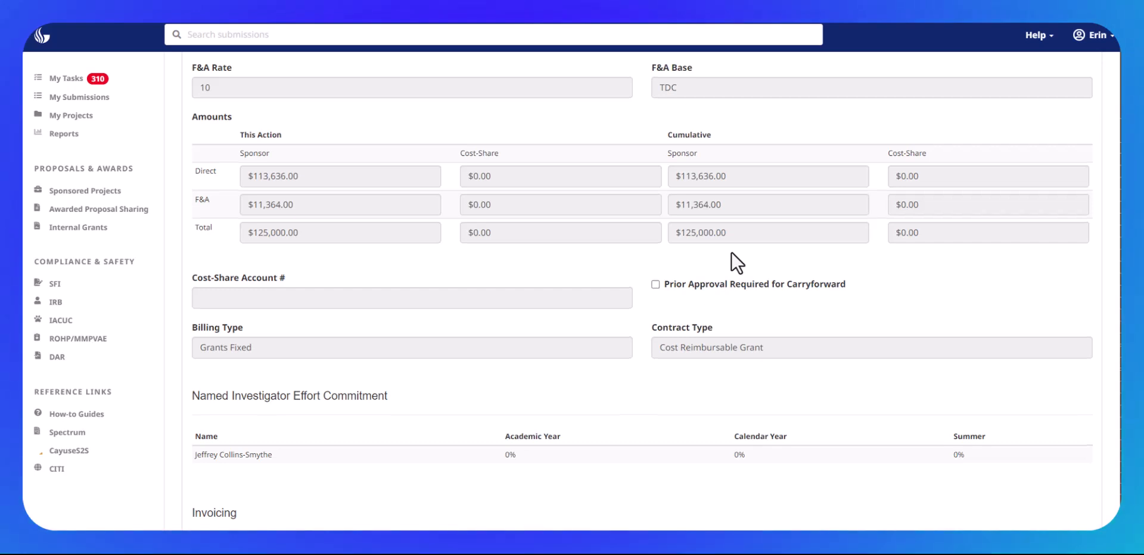
pyautogui.scroll(-2, 732, 252)
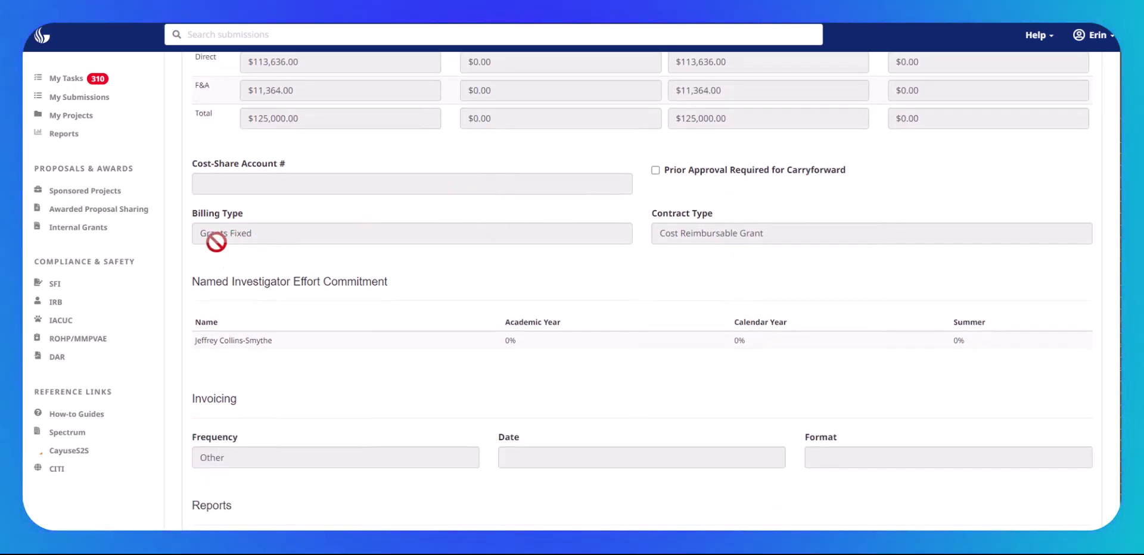
pyautogui.scroll(-1, 215, 242)
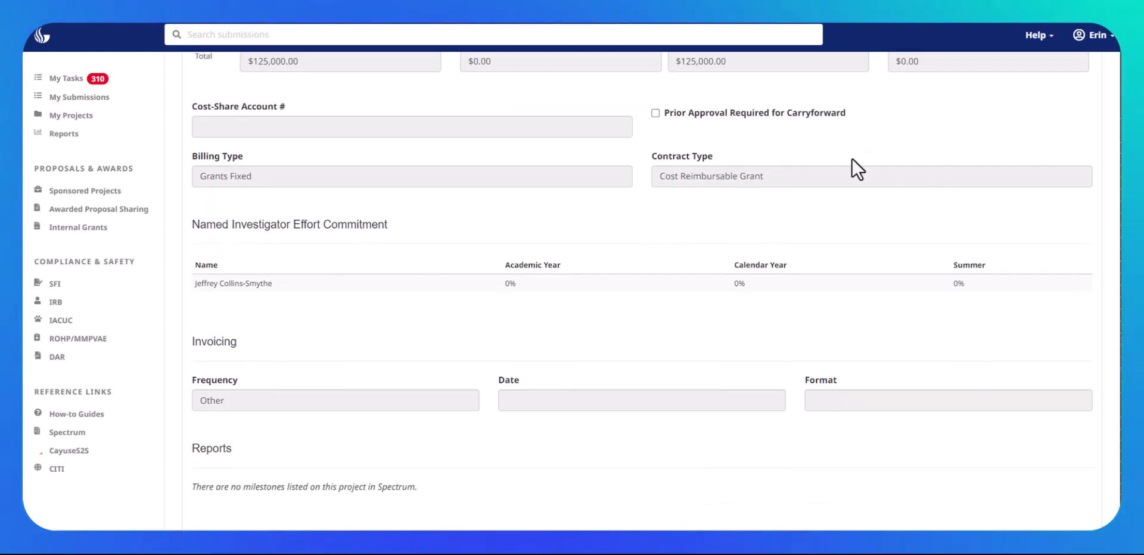
pyautogui.scroll(-2, 740, 214)
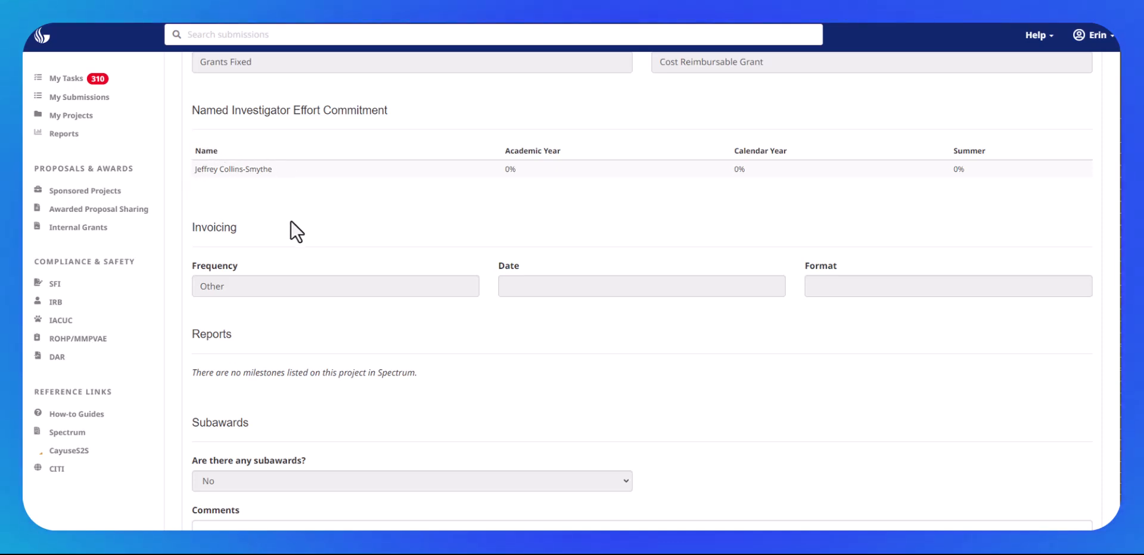
# Step: Answer No to whether there are any subawards in the Notice of Award Action
pyautogui.scroll(-2, 291, 219)
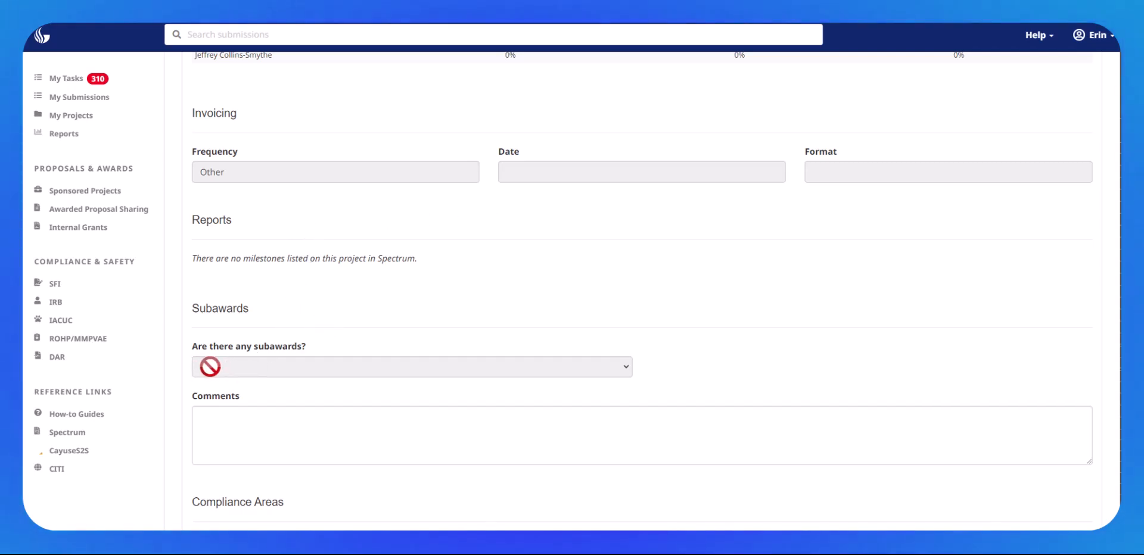
pyautogui.scroll(-1, 294, 375)
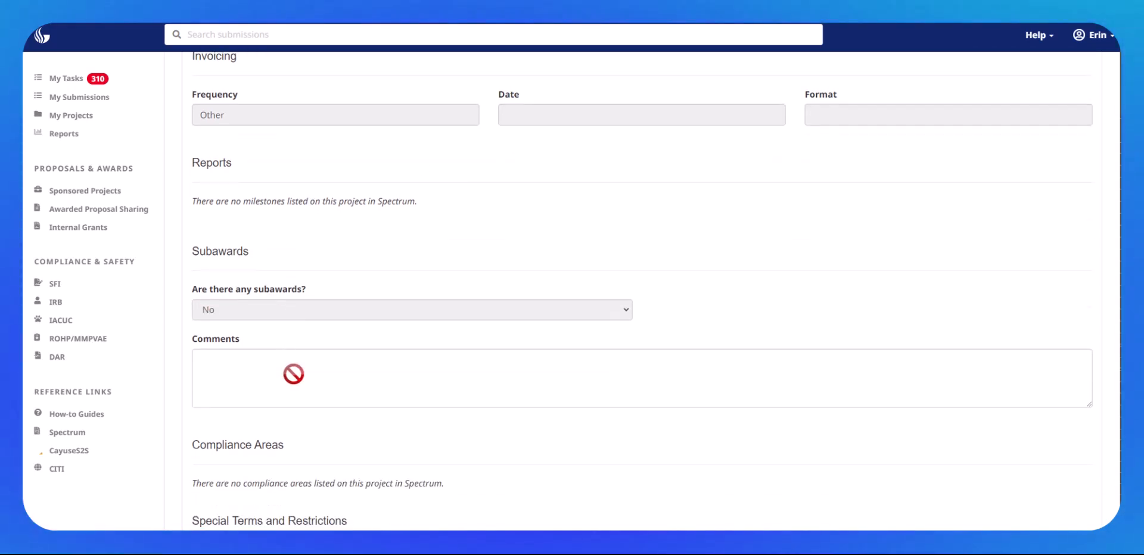
pyautogui.click(278, 318)
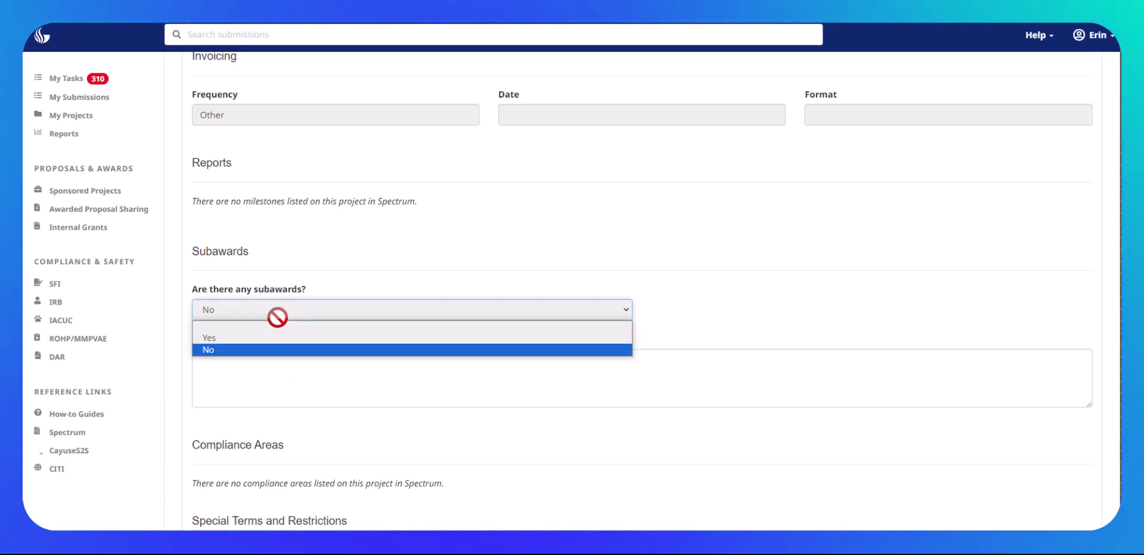
pyautogui.click(245, 352)
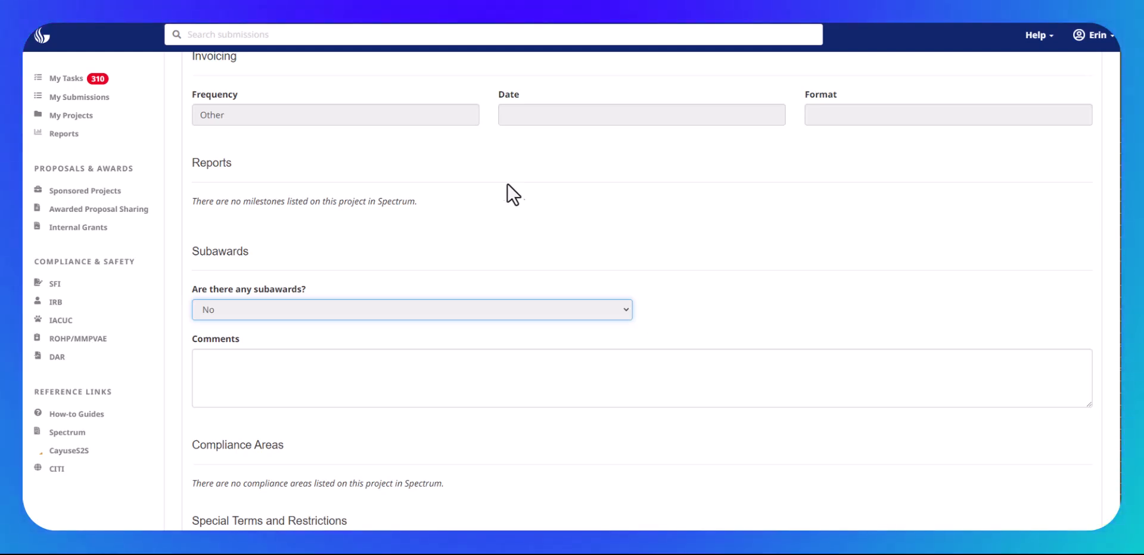
# Step: Attach OSP Budget_WJF_aap.xlsm and GSURF Letter -Signed.pdf to the NOAA notification
pyautogui.scroll(-5, 670, 156)
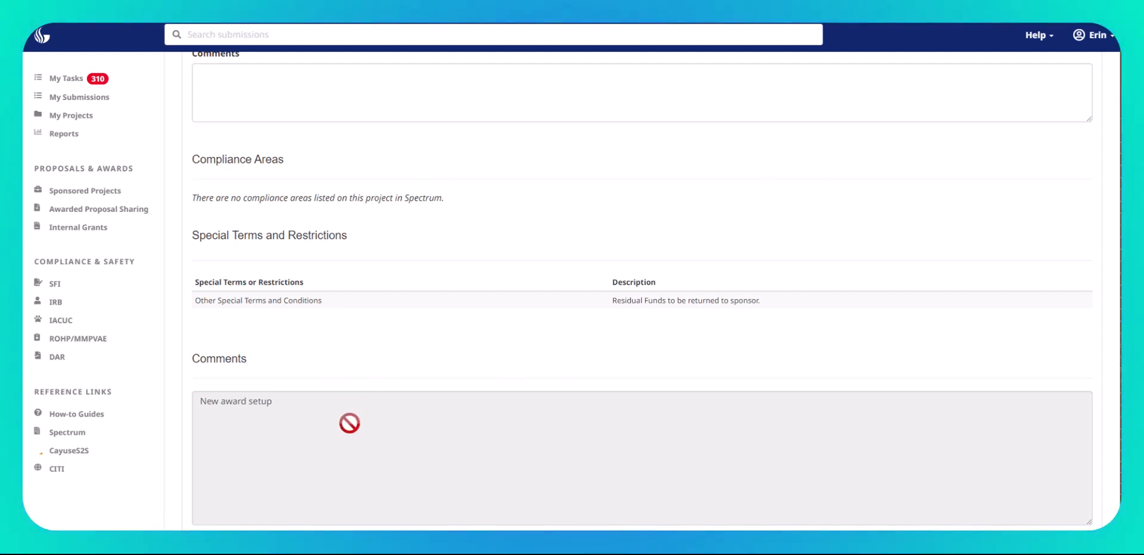
pyautogui.scroll(-1, 349, 424)
pyautogui.scroll(-3, 349, 424)
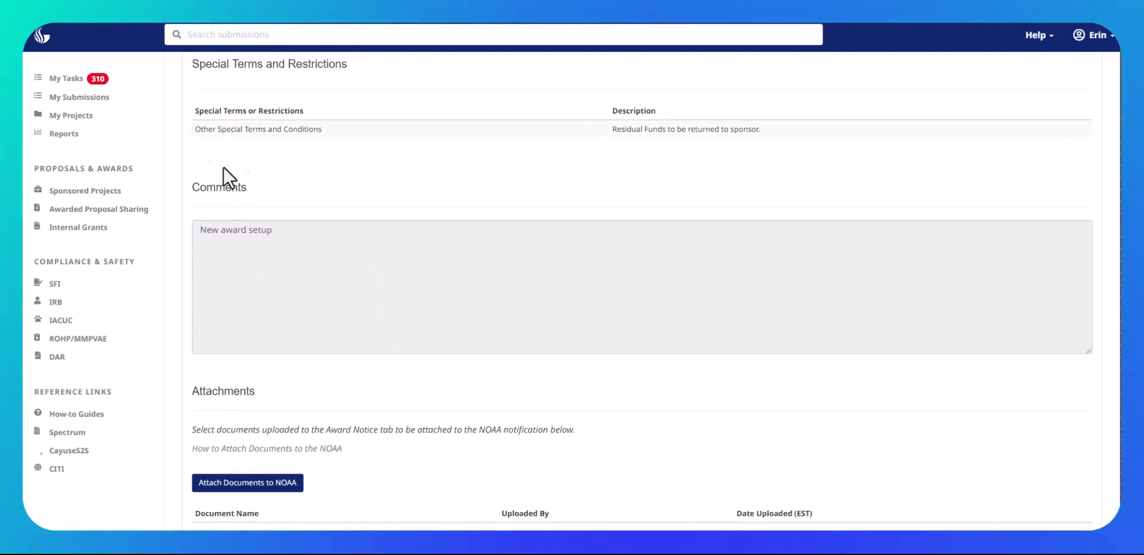
pyautogui.scroll(-1, 366, 154)
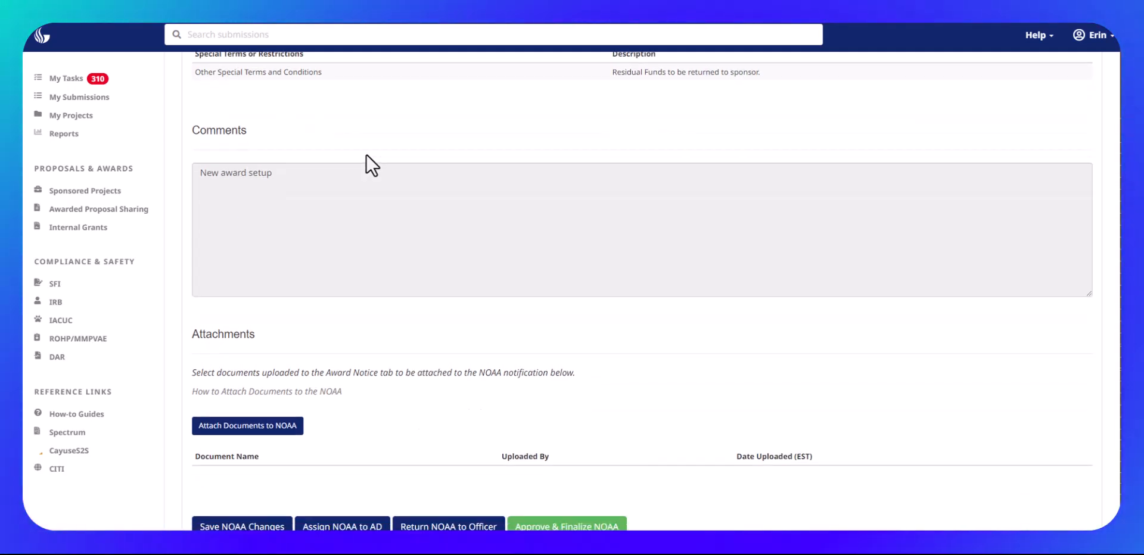
pyautogui.click(241, 433)
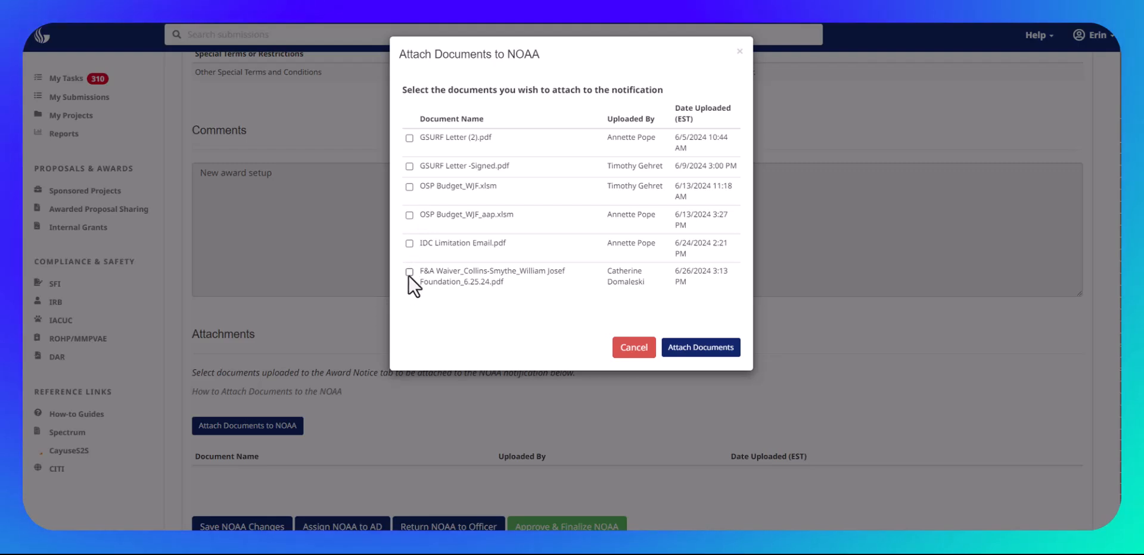
pyautogui.click(409, 215)
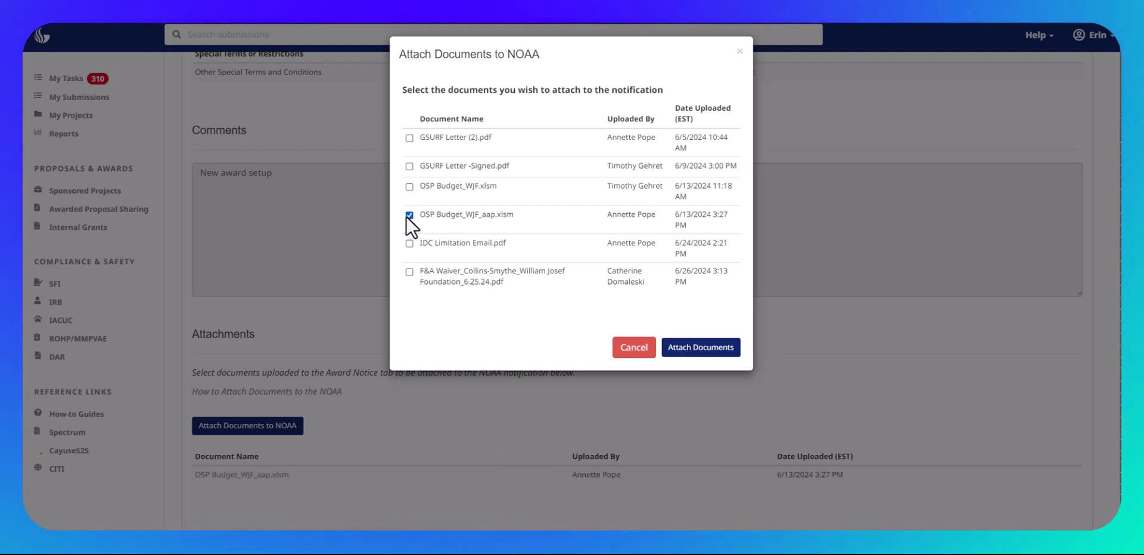
pyautogui.click(409, 166)
pyautogui.click(706, 350)
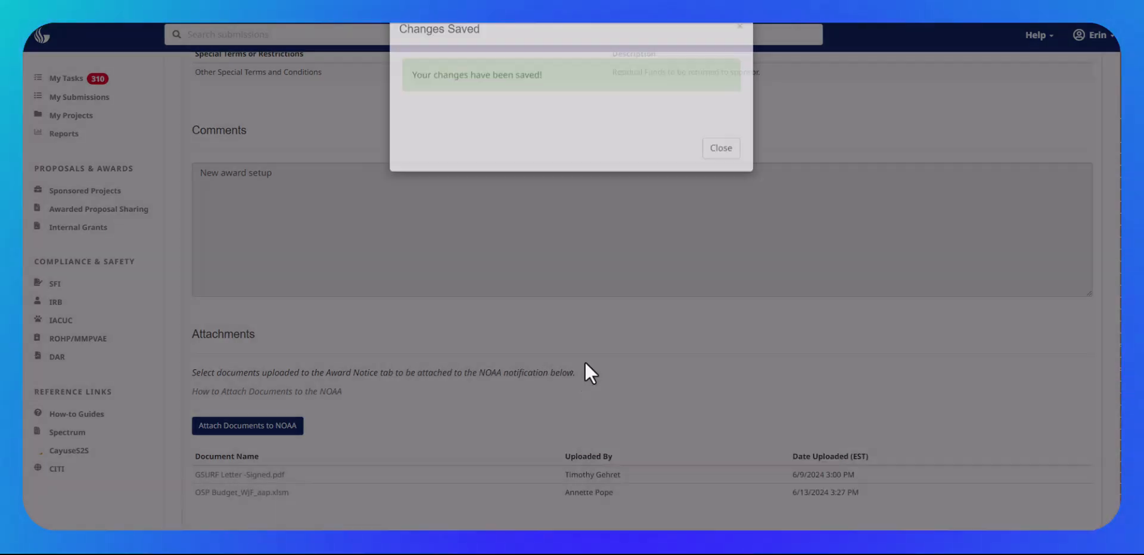
pyautogui.click(721, 174)
# Step: Save the NOAA changes and dismiss the confirmation message
pyautogui.scroll(-2, 680, 299)
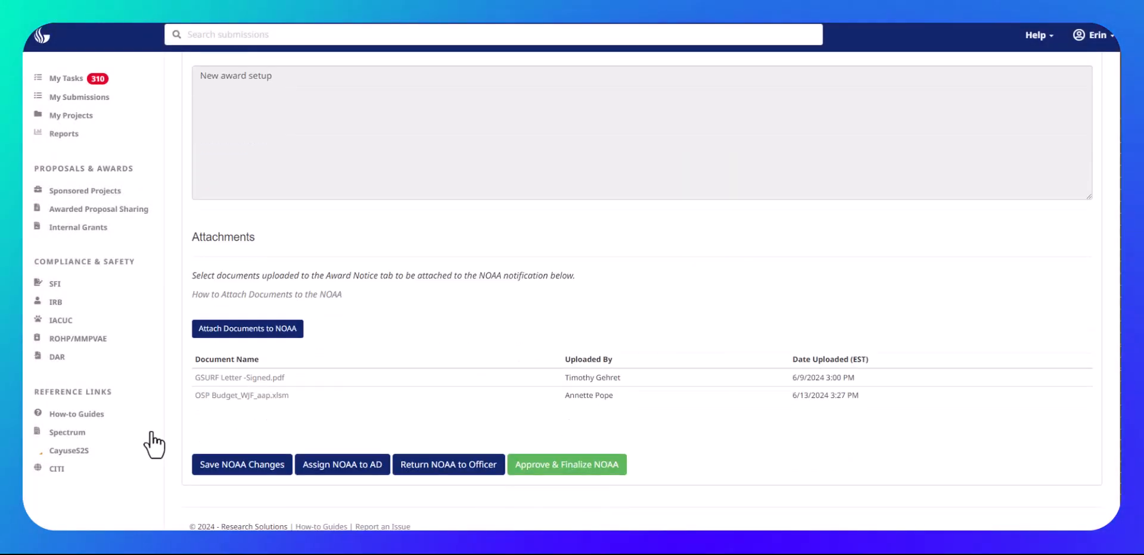
pyautogui.click(237, 466)
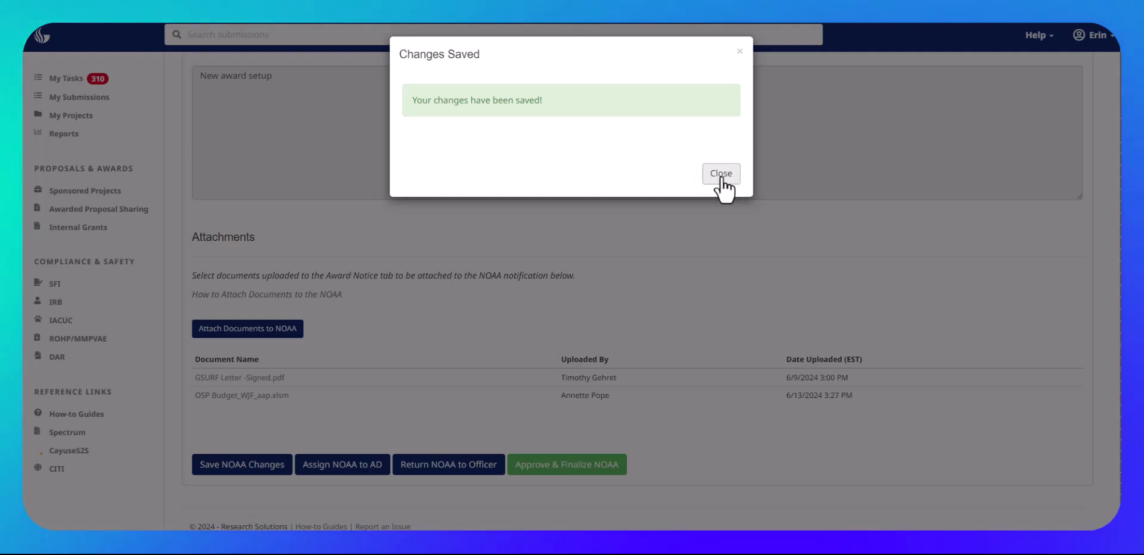
pyautogui.click(721, 173)
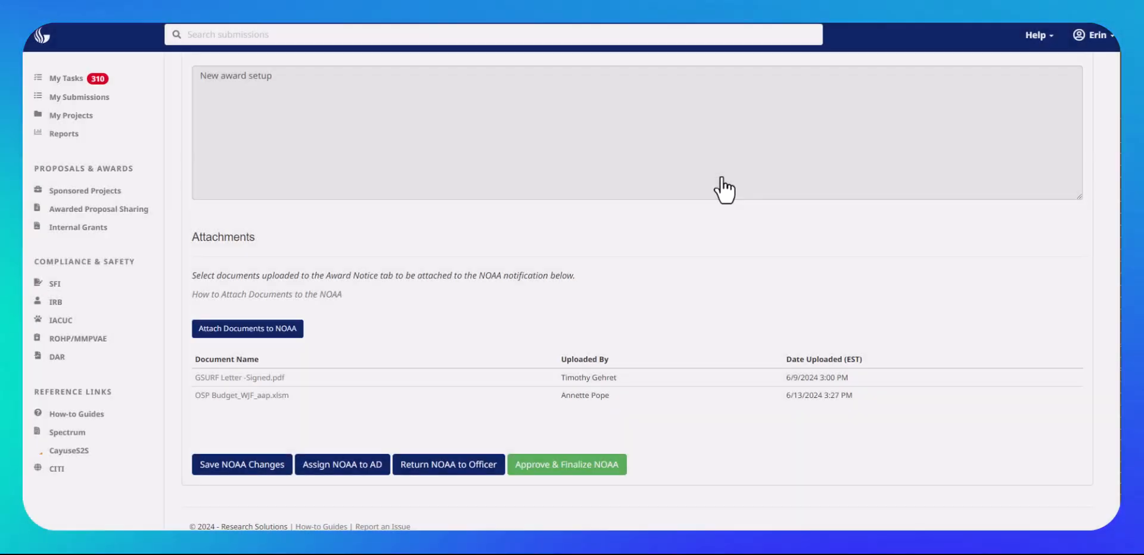